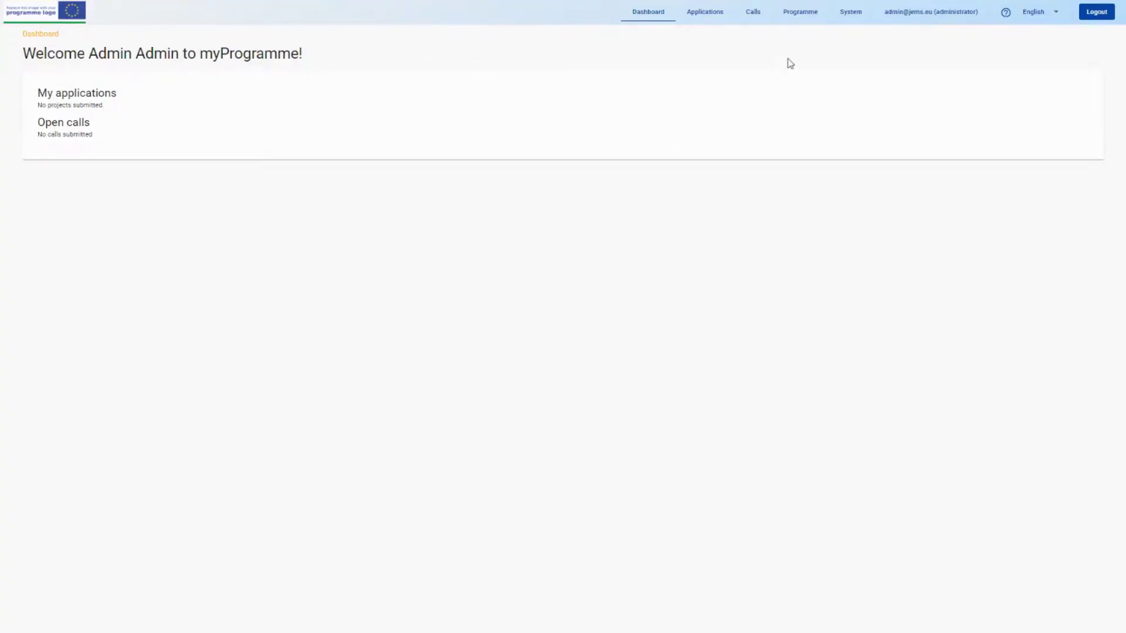
- Edit the programme's language settings and enable Deutsch as both a system language and an input language
{"action": "left_click", "coordinate": [805, 12]}
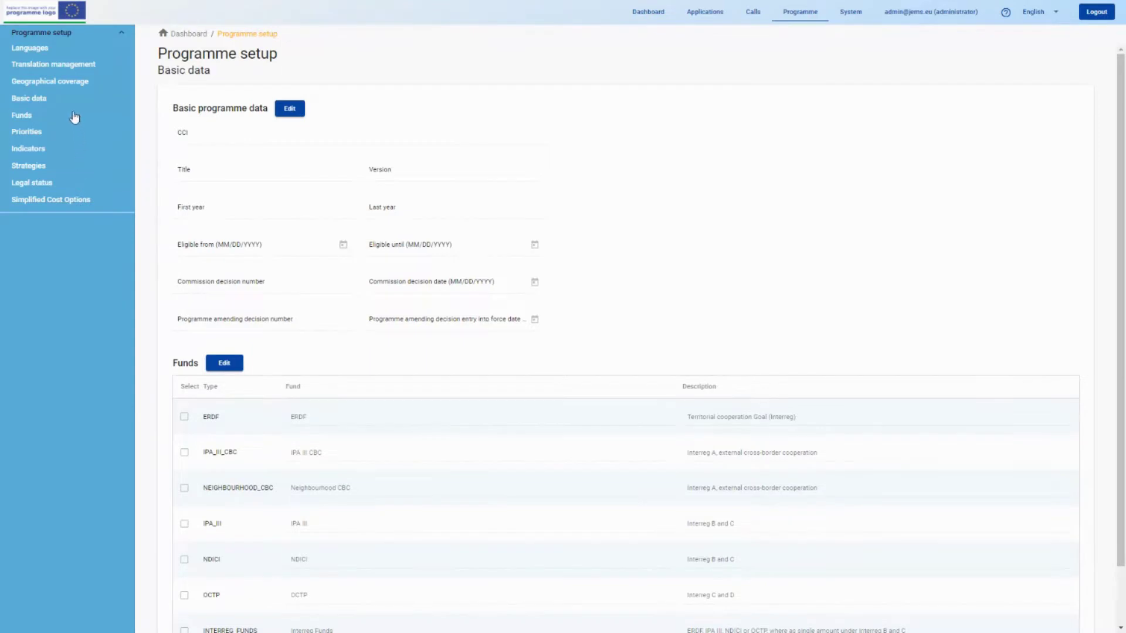
{"action": "left_click", "coordinate": [31, 52]}
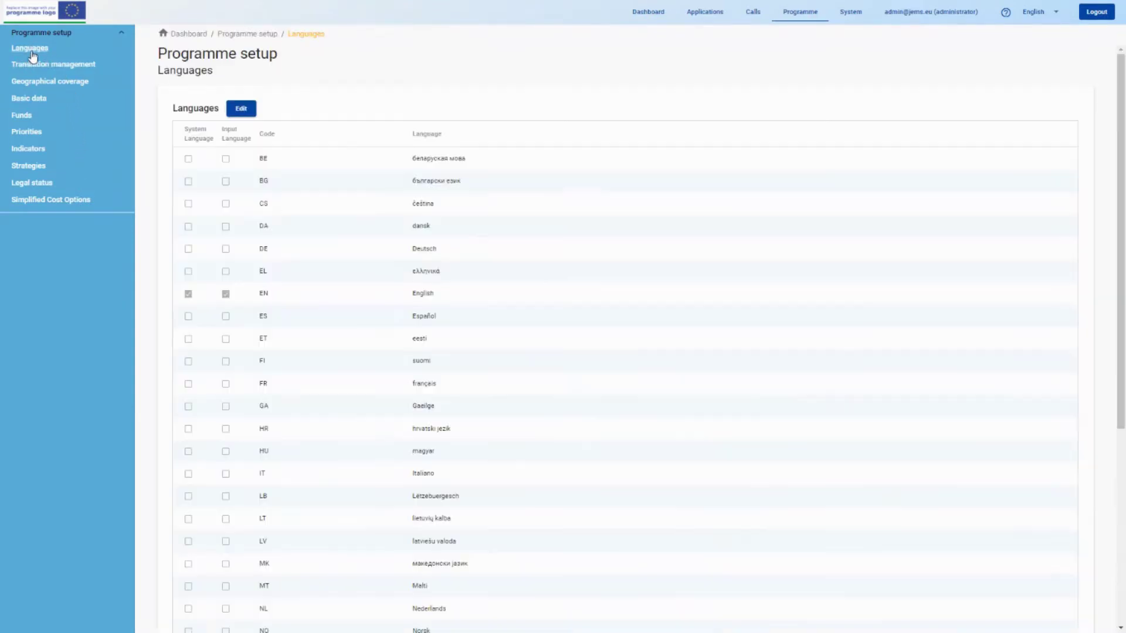
{"action": "left_click", "coordinate": [241, 109]}
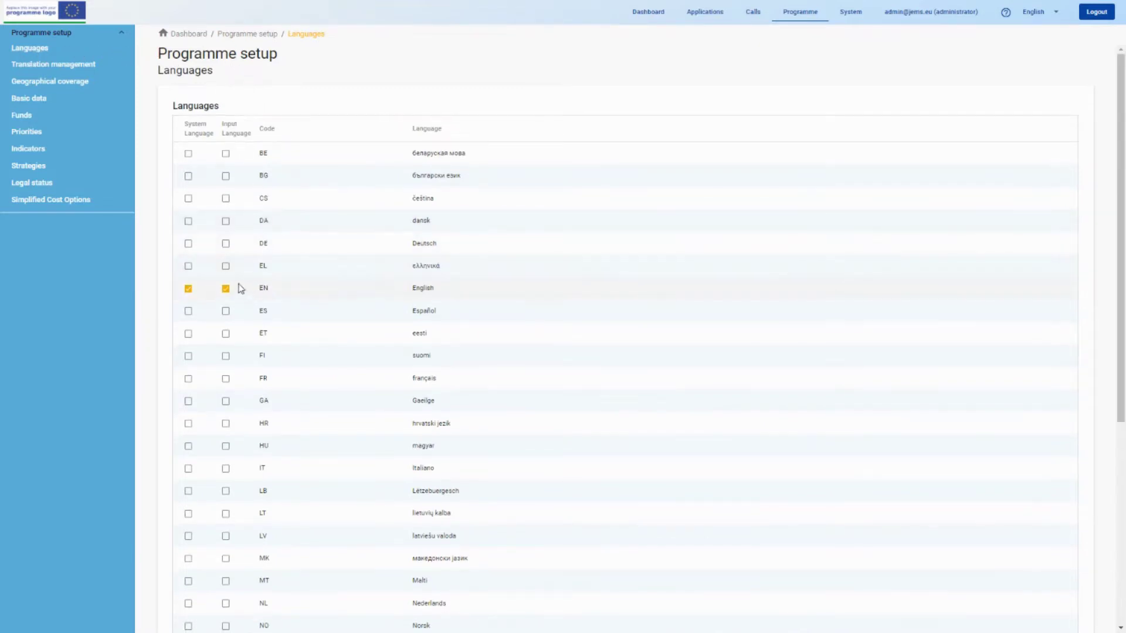
{"action": "left_click", "coordinate": [188, 245]}
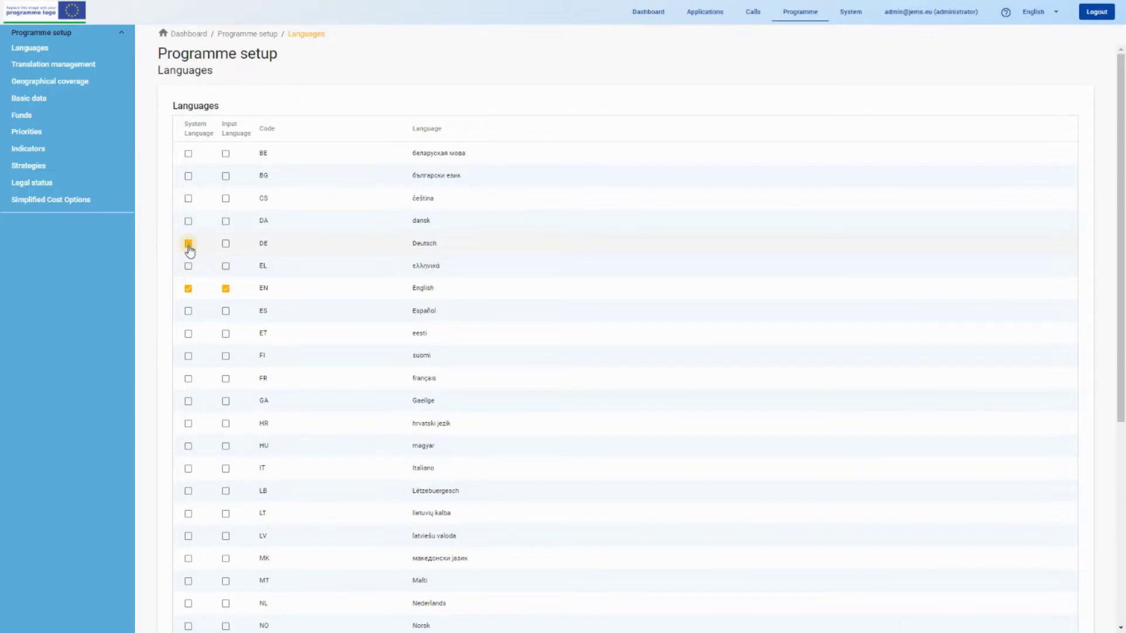
{"action": "left_click", "coordinate": [226, 243]}
- Enable русский (RU) as both a system language and an input language, and save the language changes
{"action": "scroll", "coordinate": [264, 247], "scroll_direction": "down", "scroll_amount": 1}
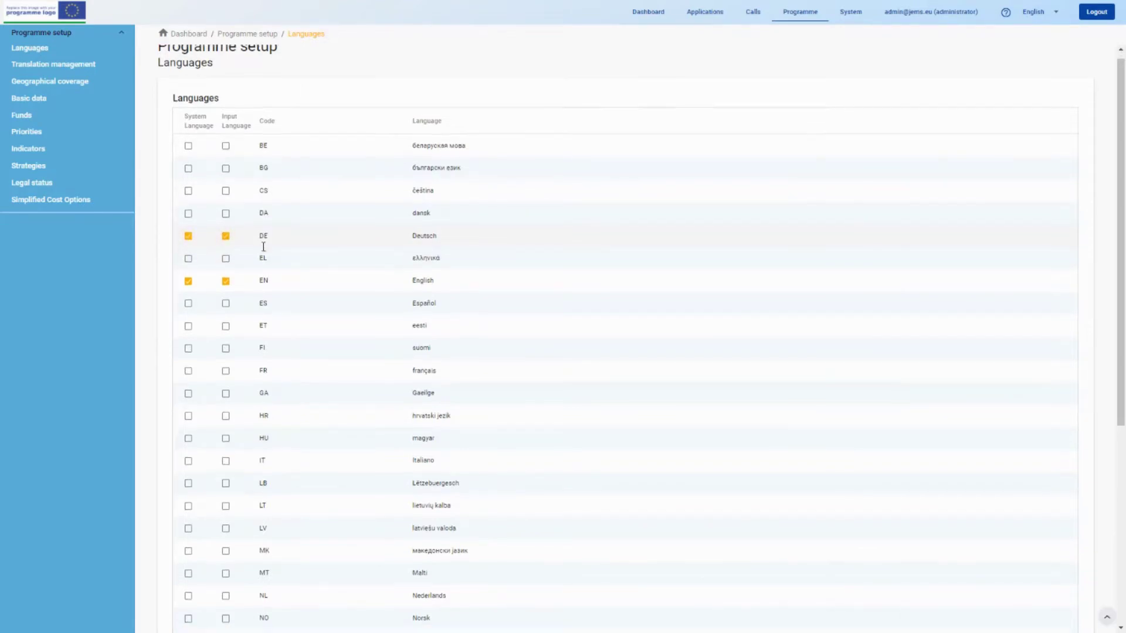
{"action": "scroll", "coordinate": [264, 247], "scroll_direction": "down", "scroll_amount": 5}
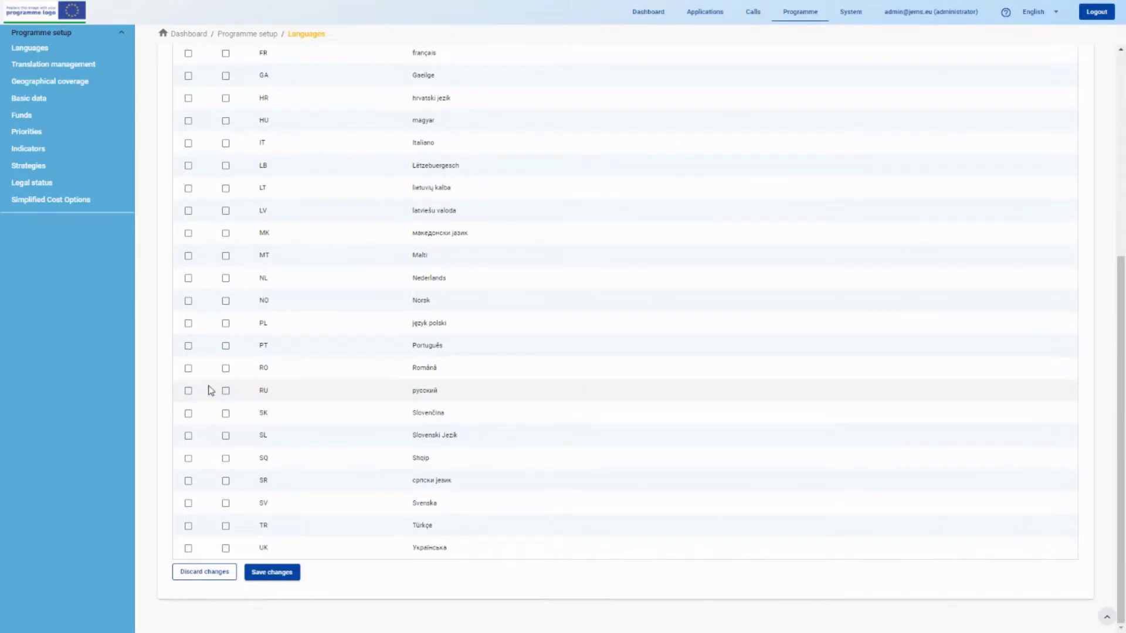
{"action": "left_click", "coordinate": [188, 391]}
{"action": "left_click", "coordinate": [225, 391]}
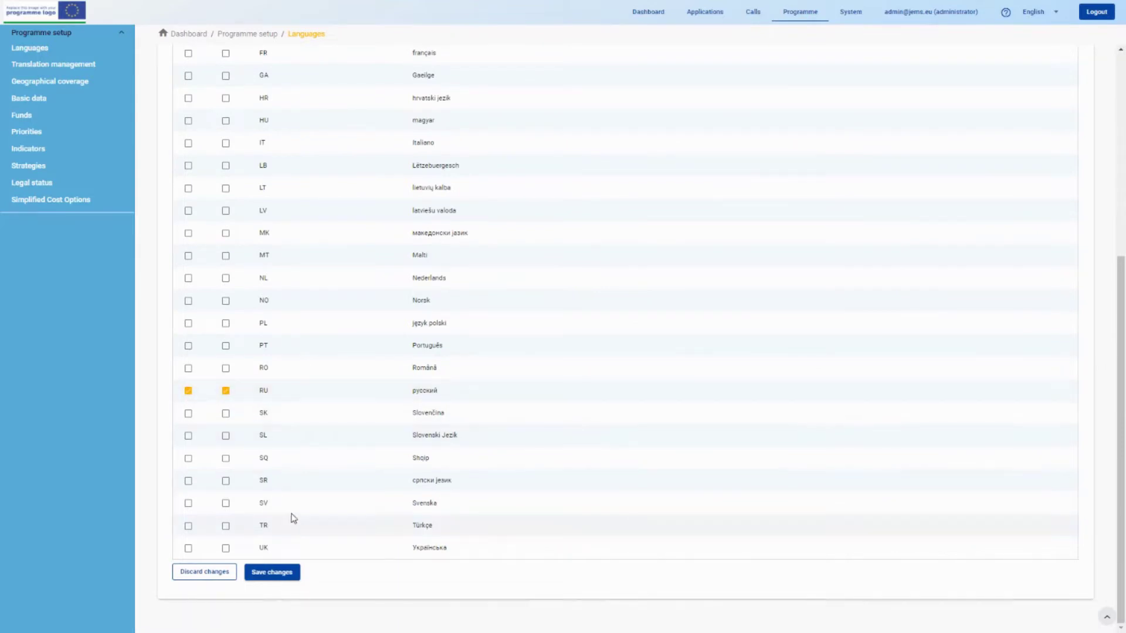
{"action": "left_click", "coordinate": [262, 577]}
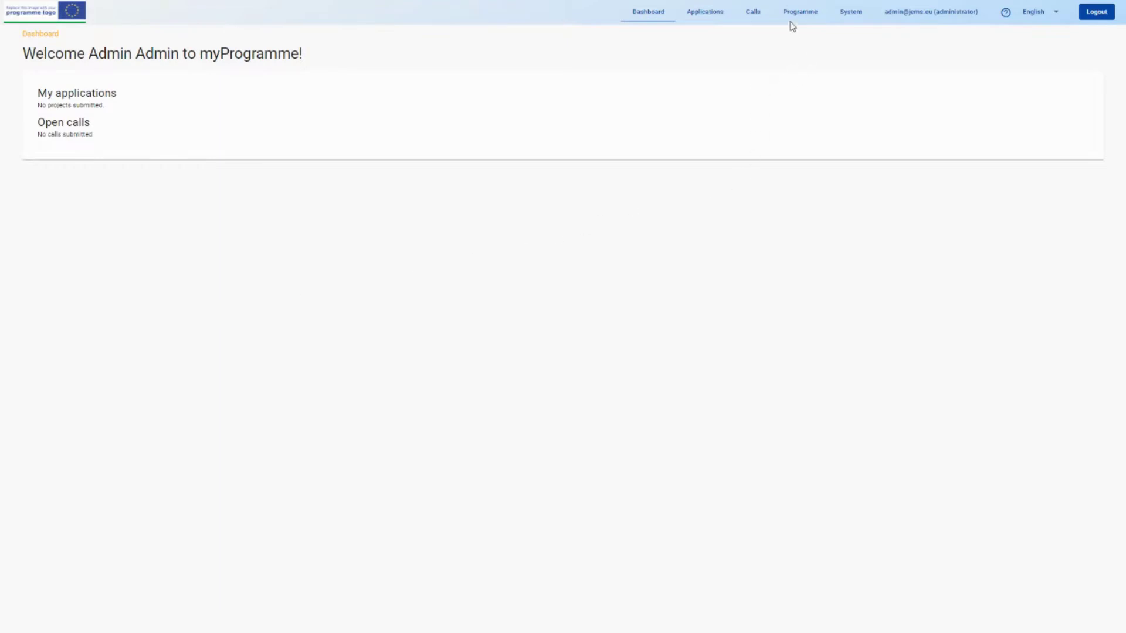
- Download the default System and Application translation files from the programme's translation management
{"action": "left_click", "coordinate": [801, 13]}
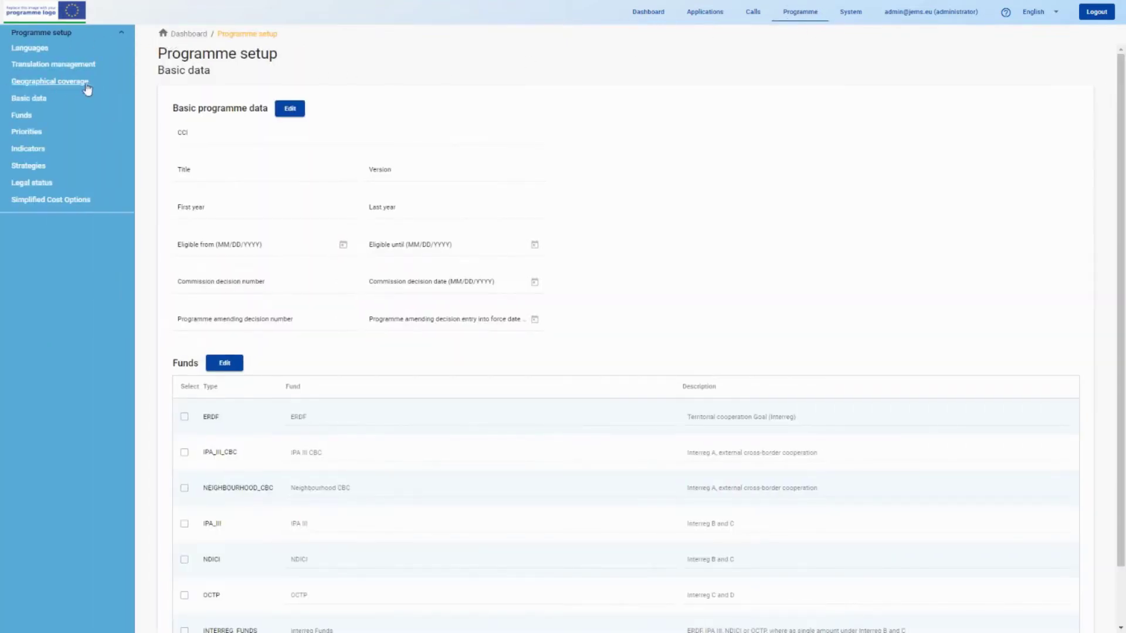
{"action": "left_click", "coordinate": [25, 69]}
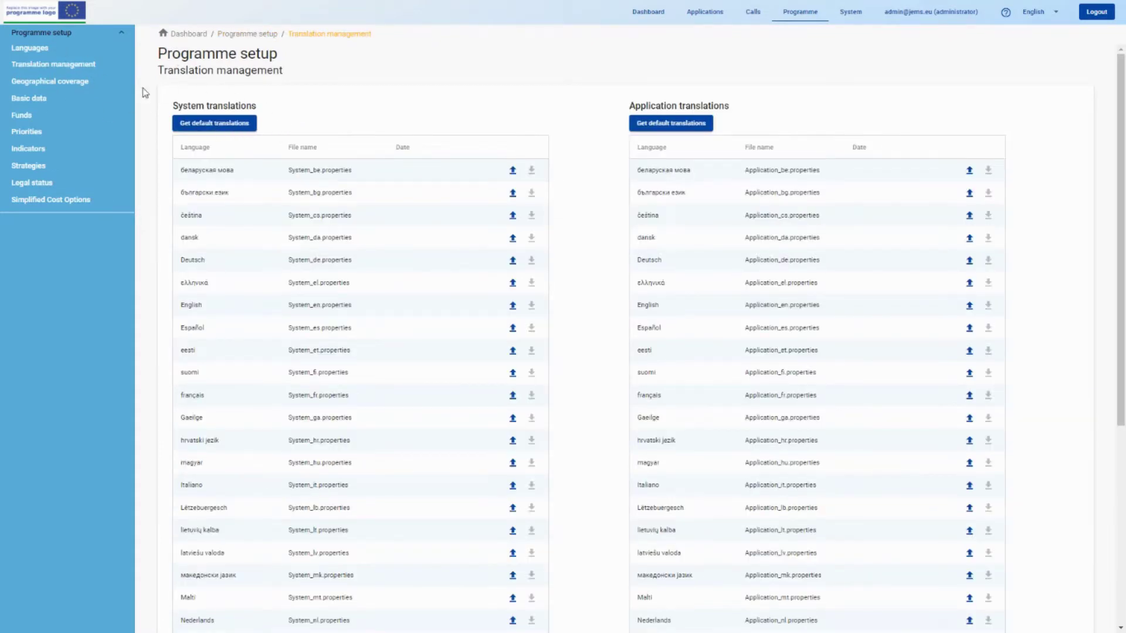
{"action": "left_click_drag", "start_coordinate": [171, 110], "coordinate": [270, 111]}
{"action": "left_click", "coordinate": [264, 111]}
{"action": "left_click", "coordinate": [213, 124]}
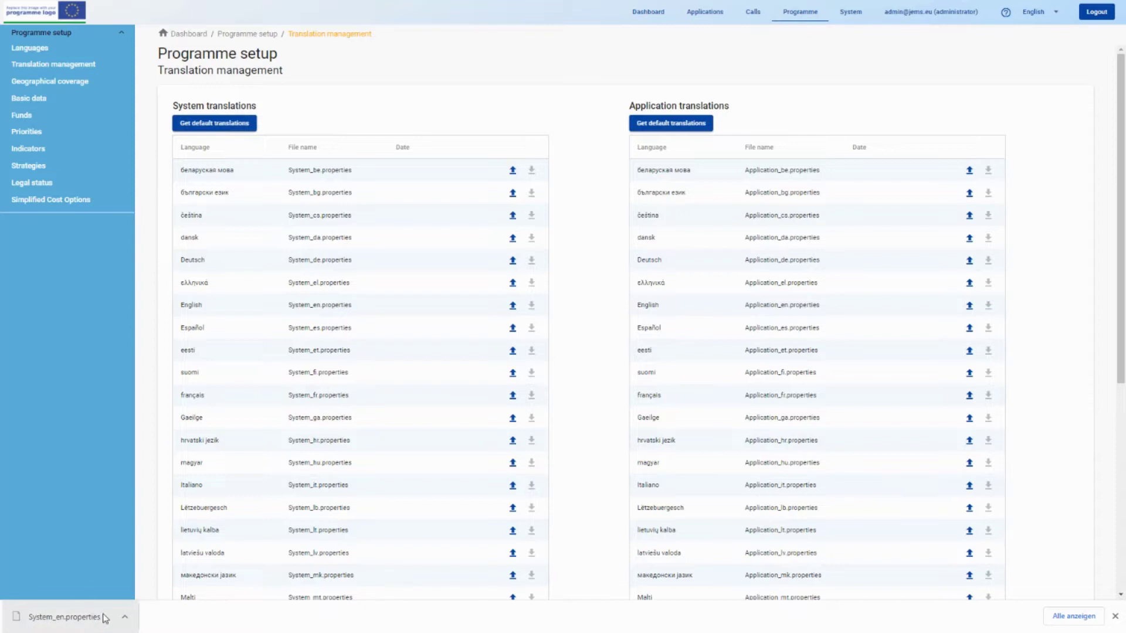
{"action": "left_click", "coordinate": [670, 127]}
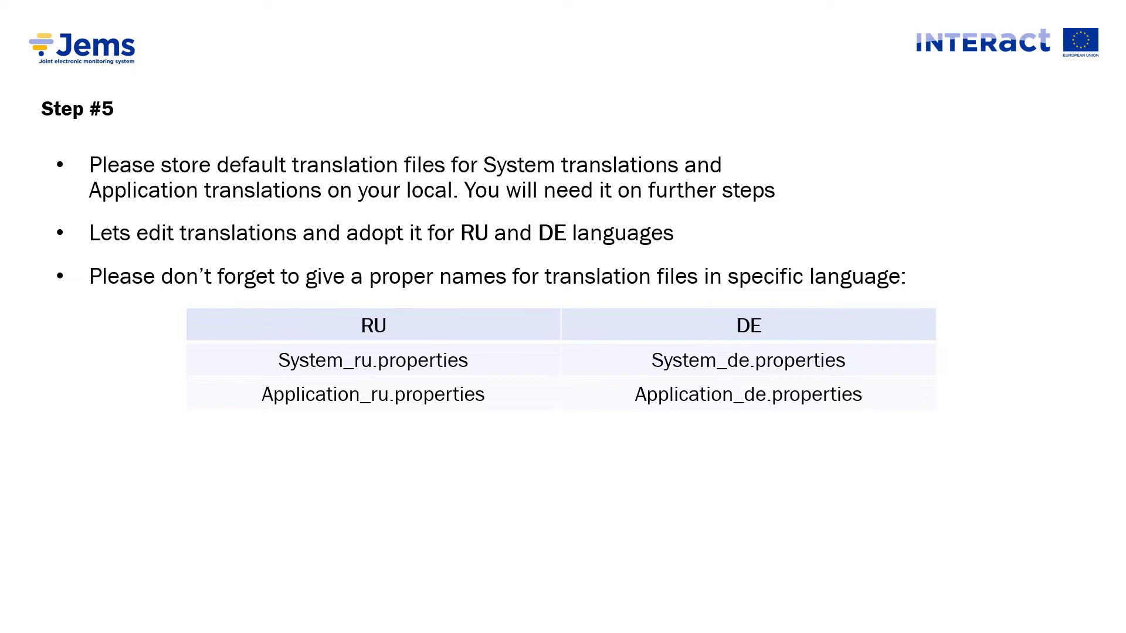
{"action": "key", "text": "Right"}
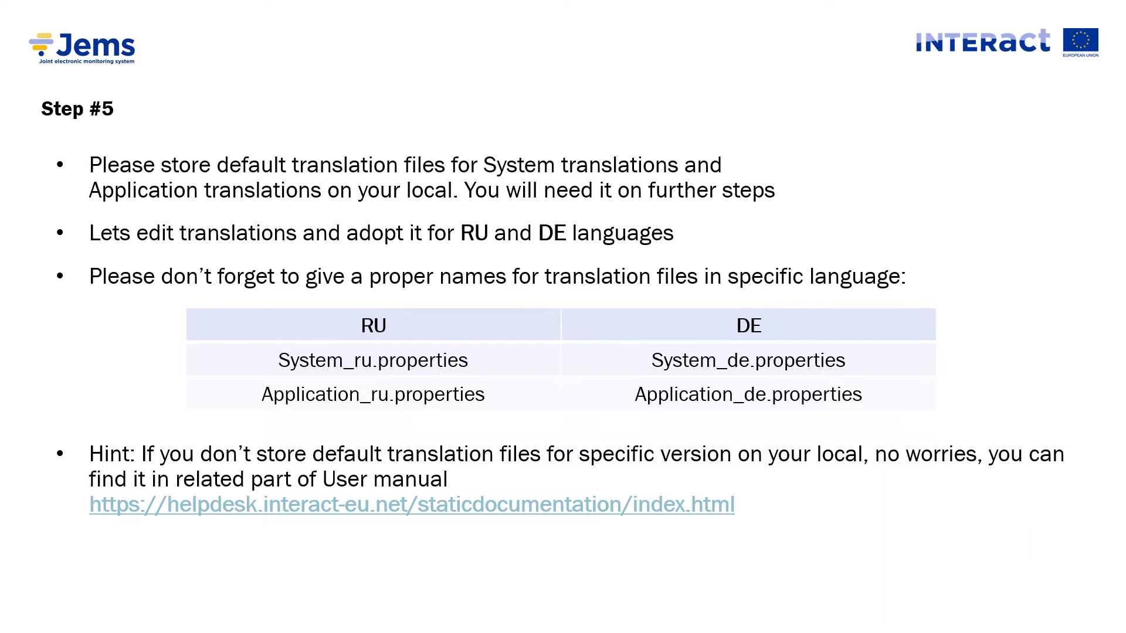
{"action": "key", "text": "Right"}
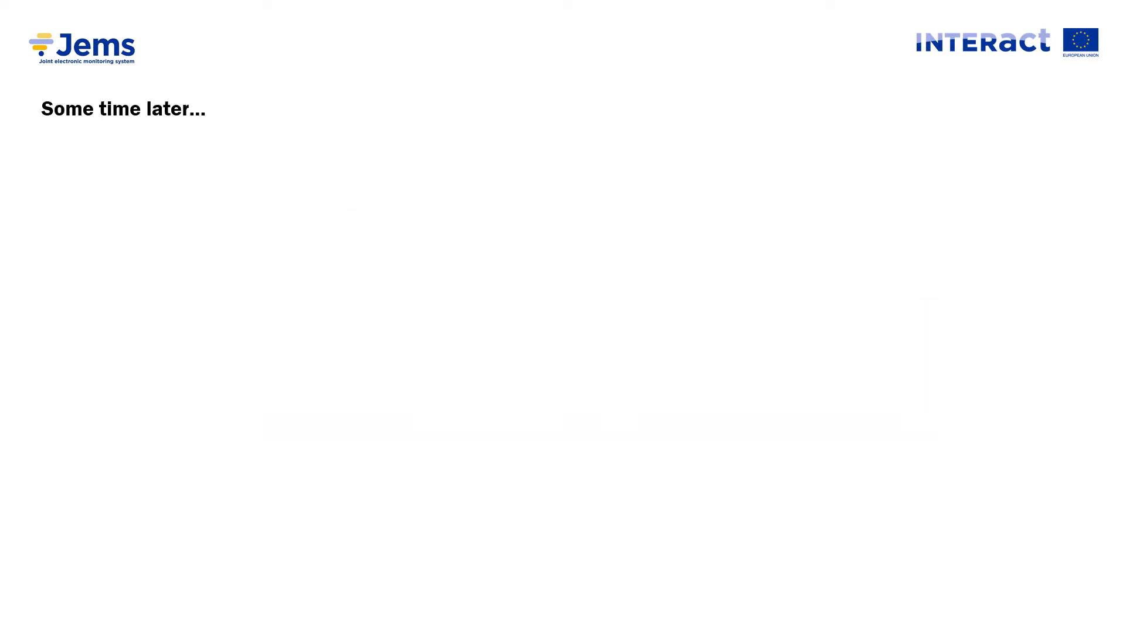
{"action": "key", "text": "Right"}
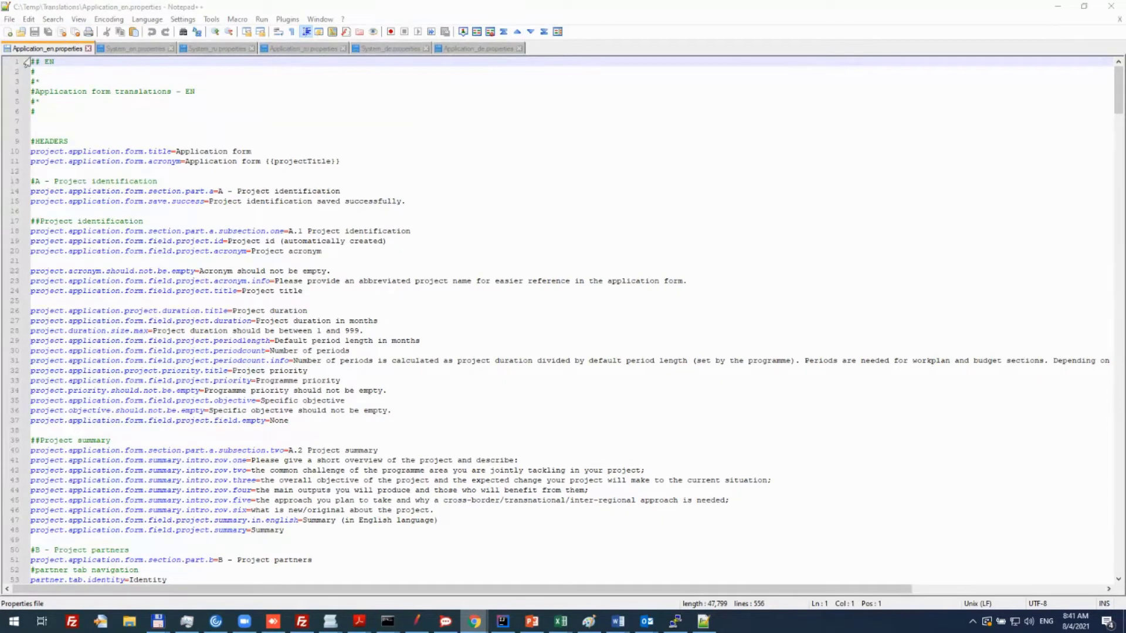
- Examine the language headings of the English translation files Application_en.properties and System_en.properties in Notepad++
{"action": "left_click_drag", "start_coordinate": [202, 88], "coordinate": [24, 89]}
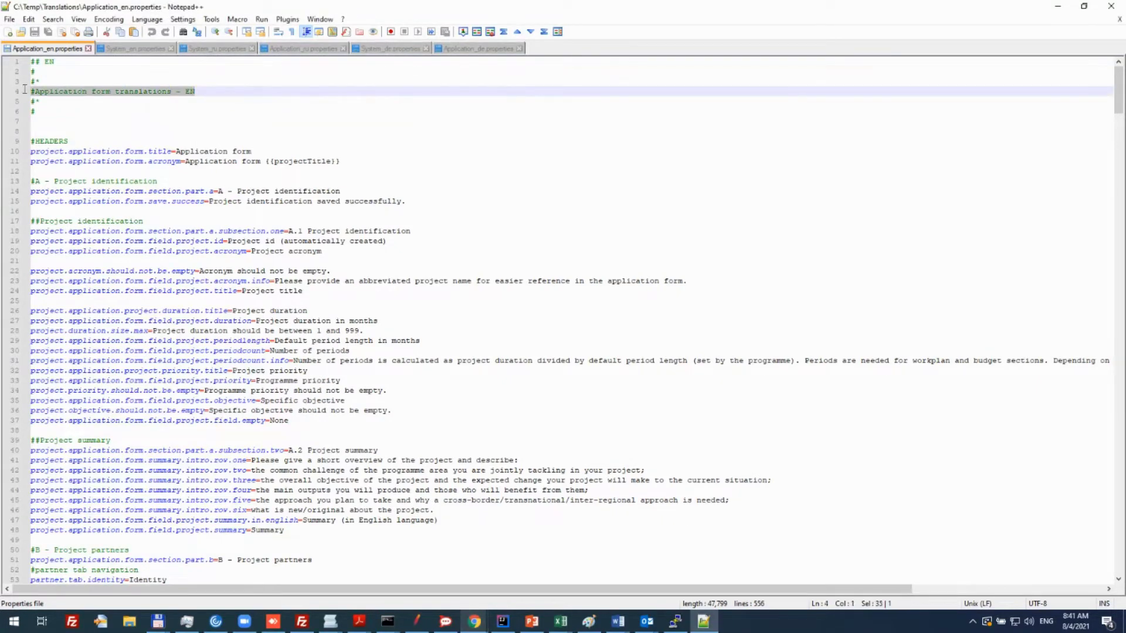
{"action": "left_click", "coordinate": [123, 49]}
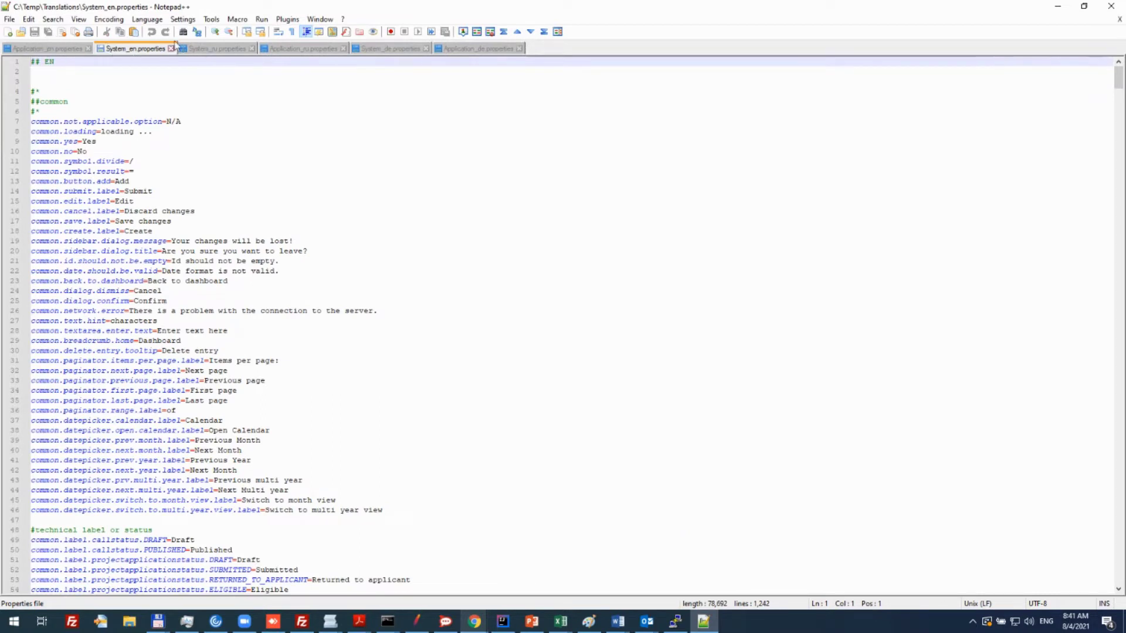
{"action": "left_click_drag", "start_coordinate": [92, 65], "coordinate": [27, 63]}
- Examine the language headings and translated label texts in System_ru.properties and Application_ru.properties
{"action": "left_click", "coordinate": [216, 49]}
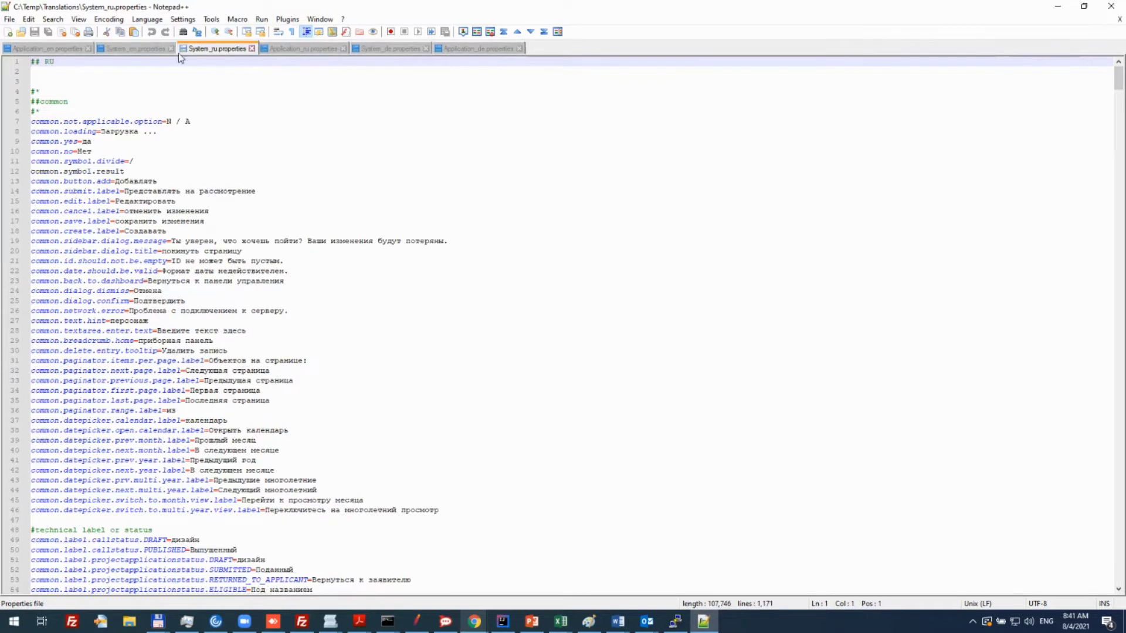
{"action": "left_click", "coordinate": [86, 67]}
{"action": "key", "text": "shift+Up"}
{"action": "left_click_drag", "start_coordinate": [92, 191], "coordinate": [256, 191]}
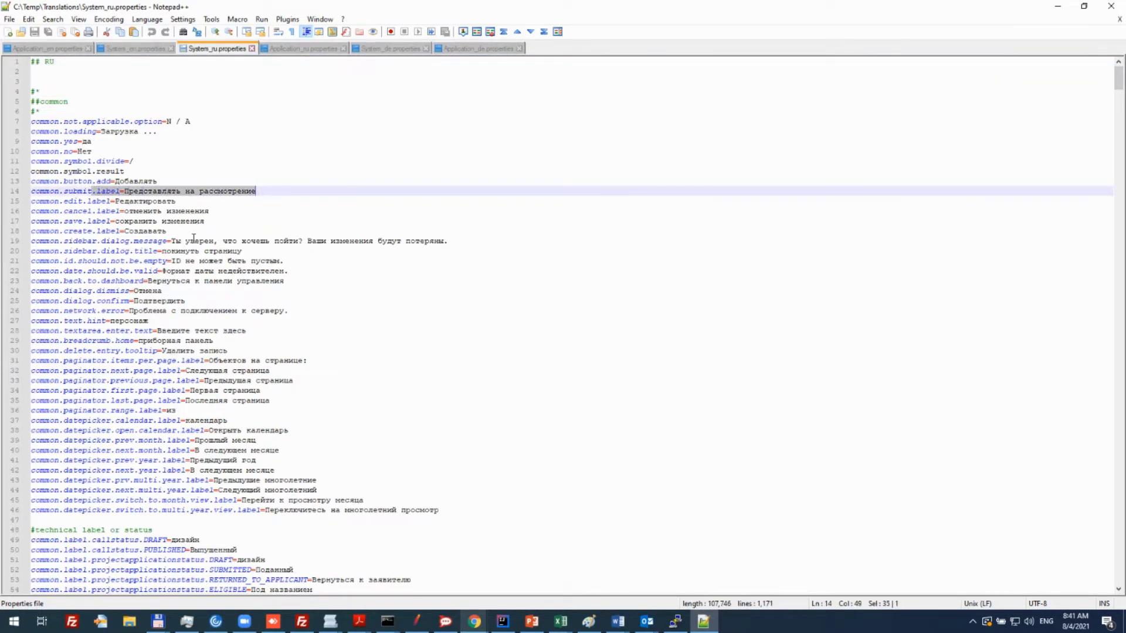
{"action": "left_click_drag", "start_coordinate": [164, 241], "coordinate": [455, 246]}
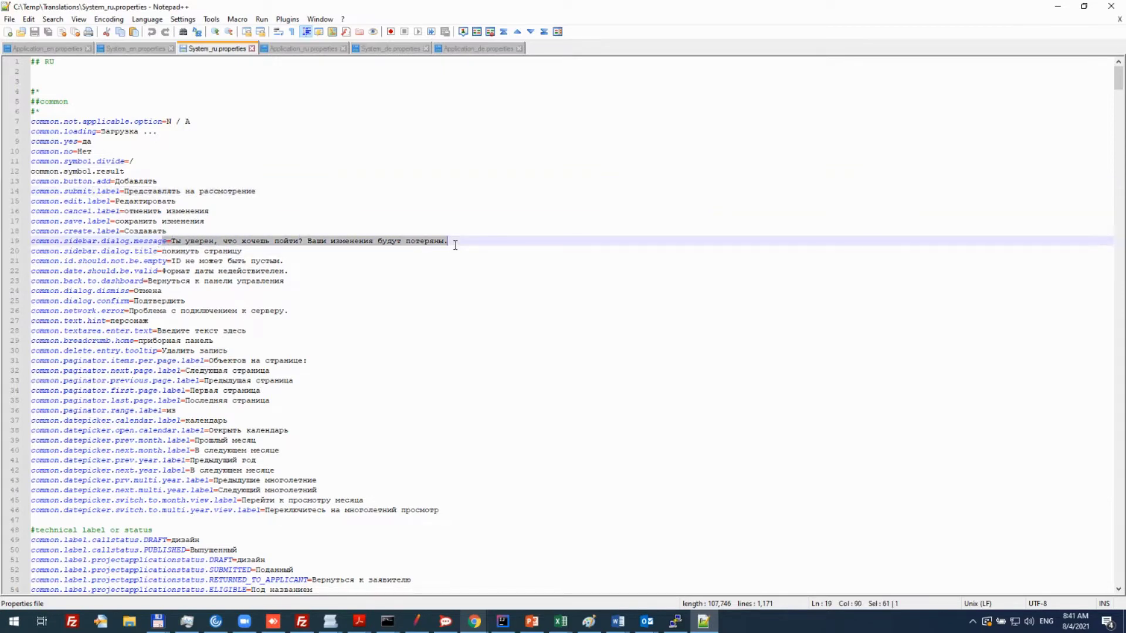
{"action": "left_click", "coordinate": [295, 50]}
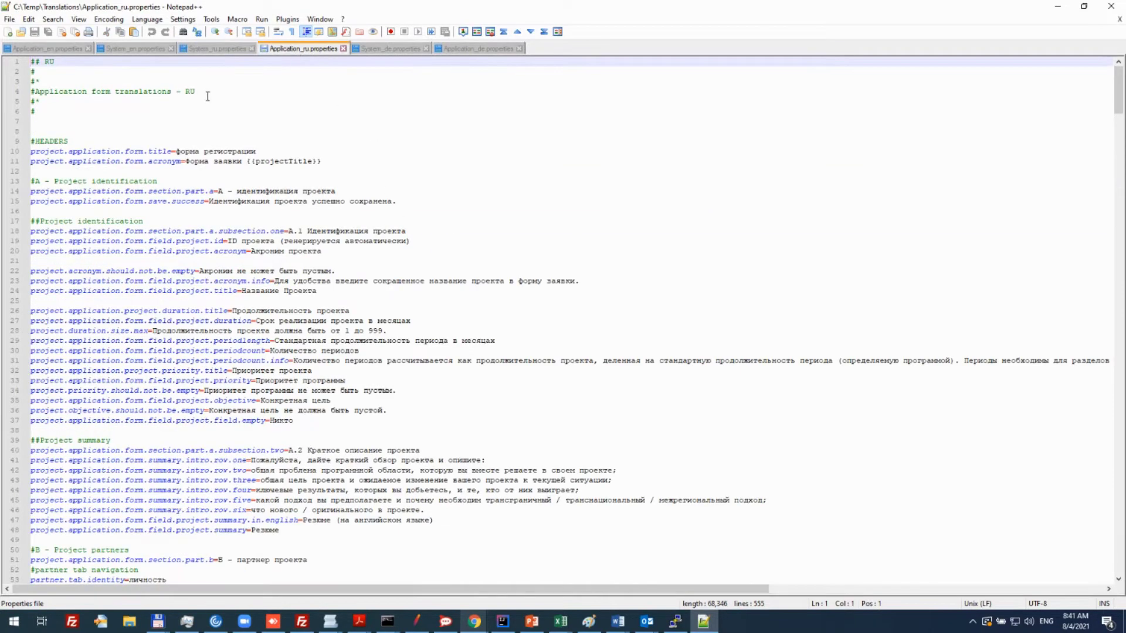
{"action": "left_click_drag", "start_coordinate": [199, 92], "coordinate": [15, 92]}
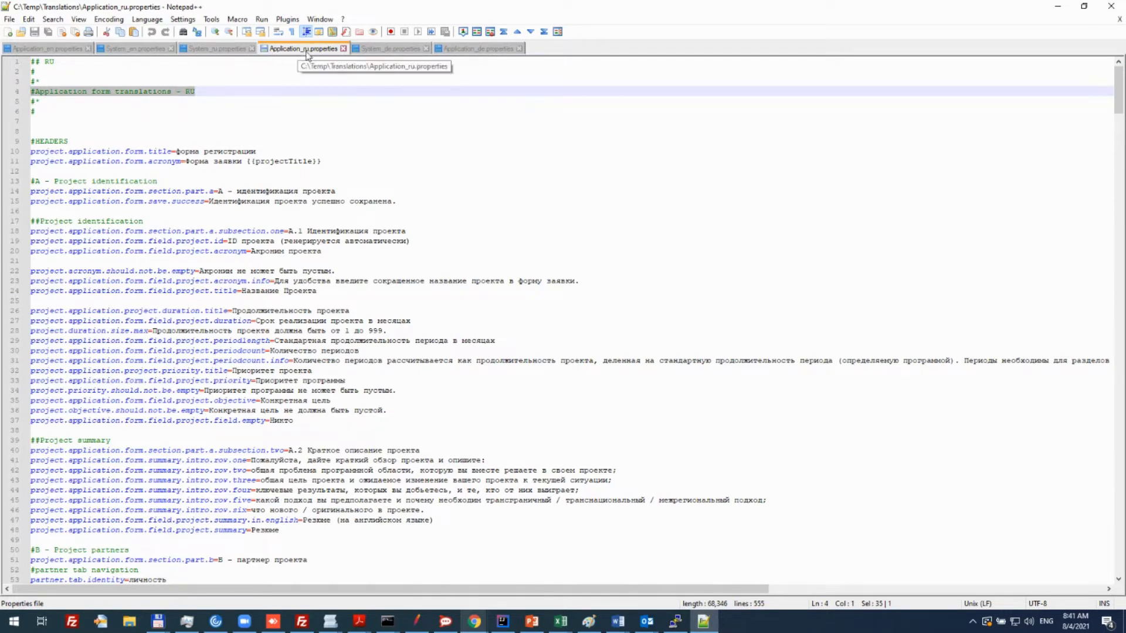
{"action": "left_click_drag", "start_coordinate": [297, 151], "coordinate": [17, 153]}
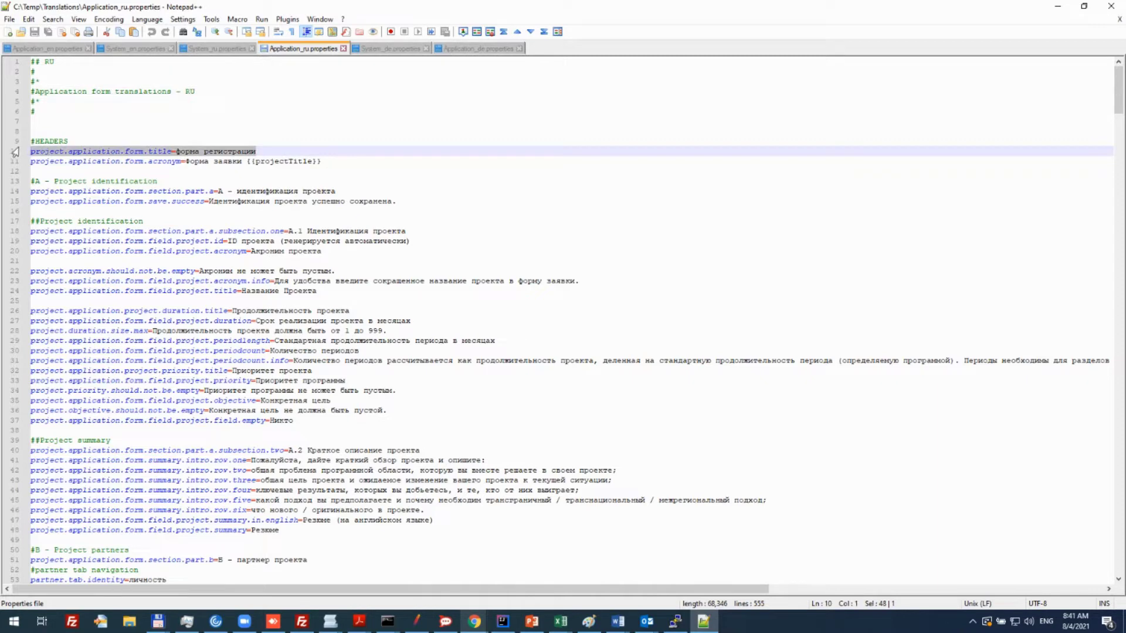
- Examine the language headings and translated label texts in System_de.properties and Application_de.properties
{"action": "left_click", "coordinate": [386, 50]}
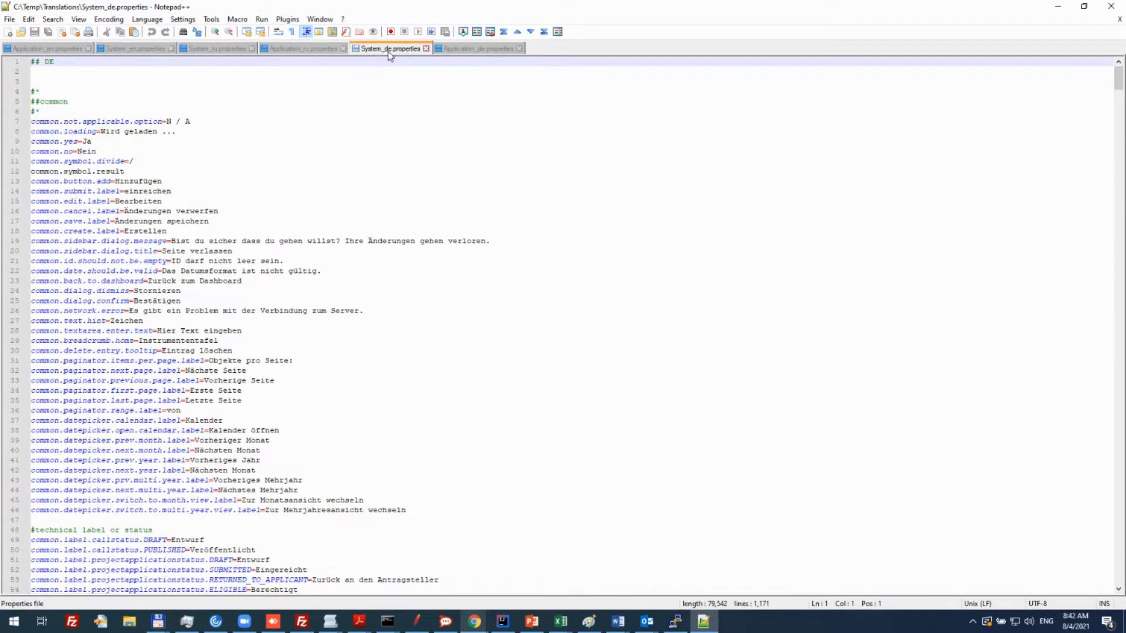
{"action": "left_click_drag", "start_coordinate": [120, 64], "coordinate": [27, 66]}
{"action": "left_click_drag", "start_coordinate": [482, 241], "coordinate": [158, 241]}
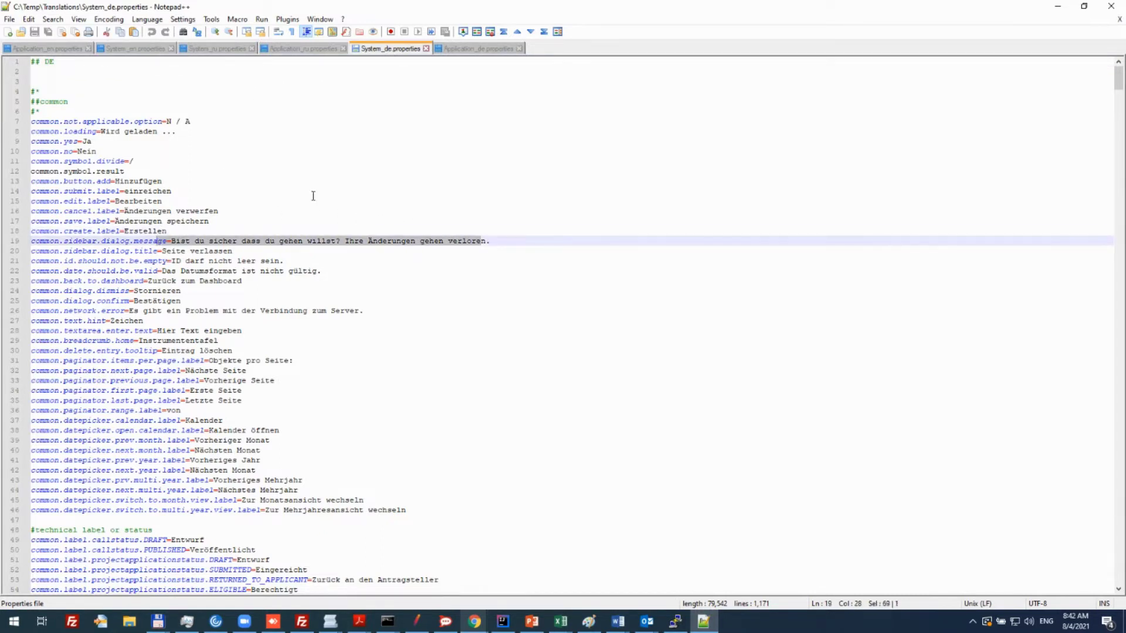
{"action": "left_click", "coordinate": [460, 48]}
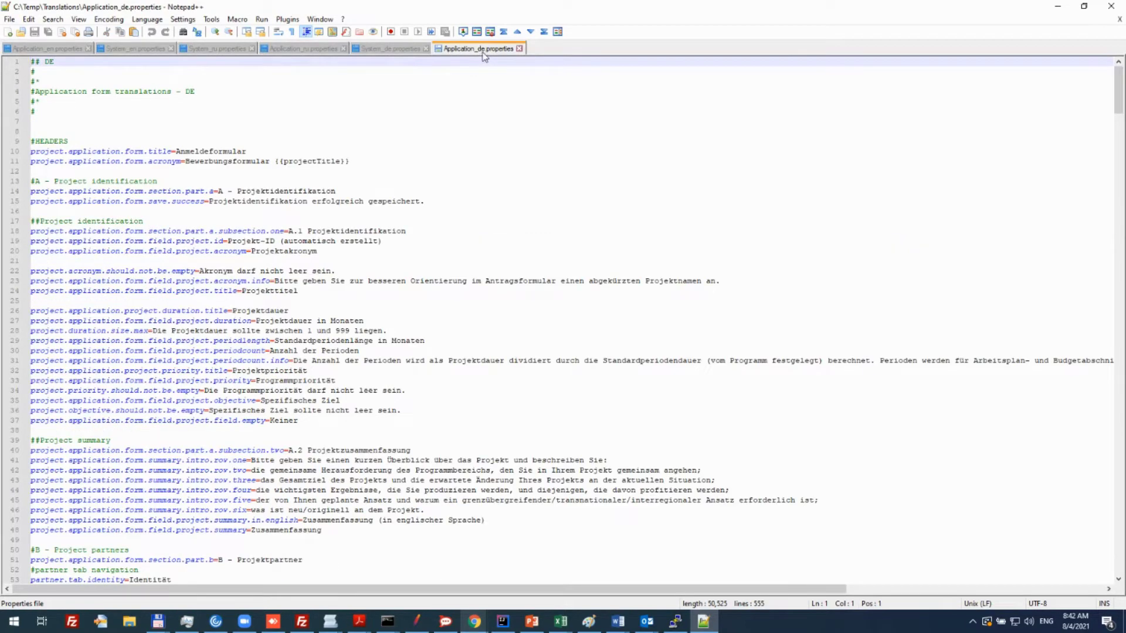
{"action": "left_click_drag", "start_coordinate": [238, 83], "coordinate": [235, 91]}
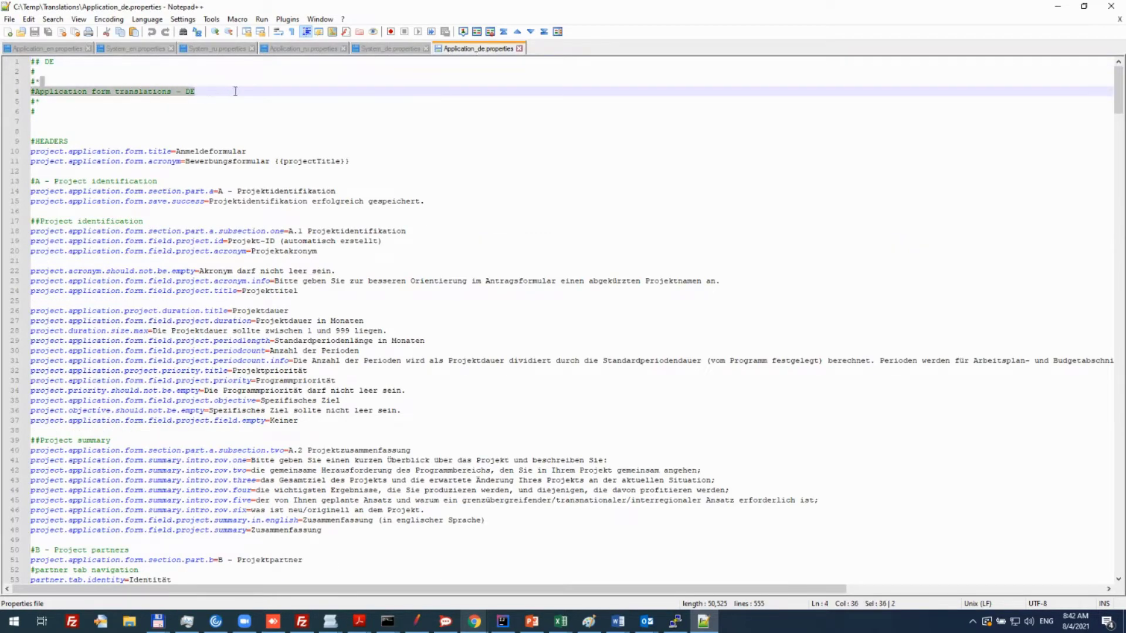
{"action": "left_click", "coordinate": [430, 201]}
{"action": "key", "text": "shift+Home"}
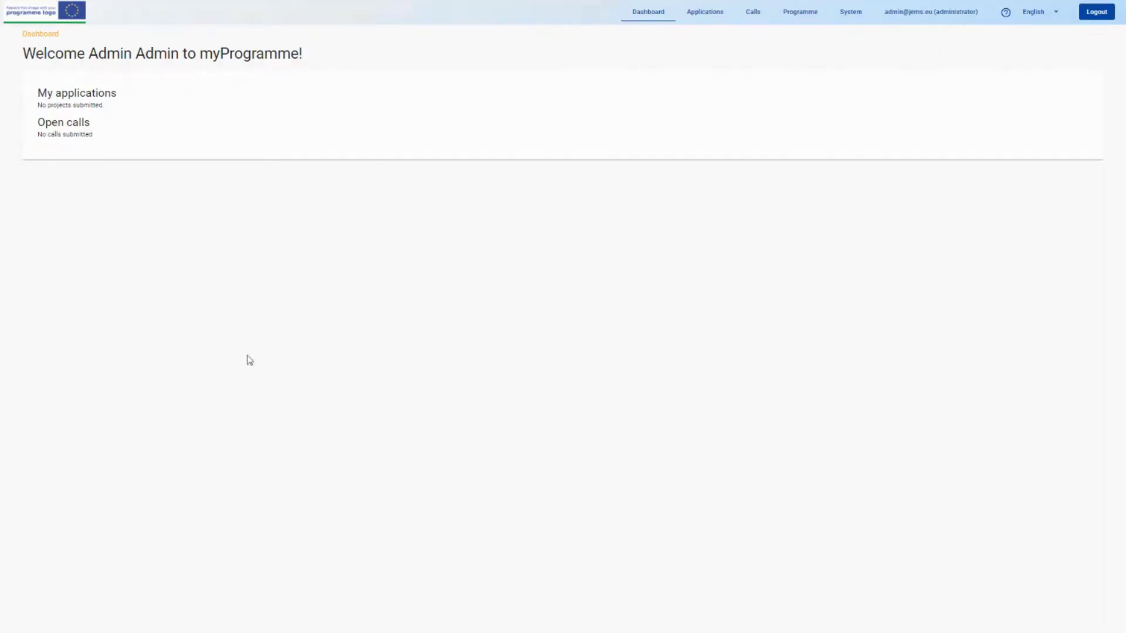
- In the programme's translation management, upload System_de.properties from C:\Temp\Translations as the Deutsch system translation
{"action": "left_click", "coordinate": [802, 12]}
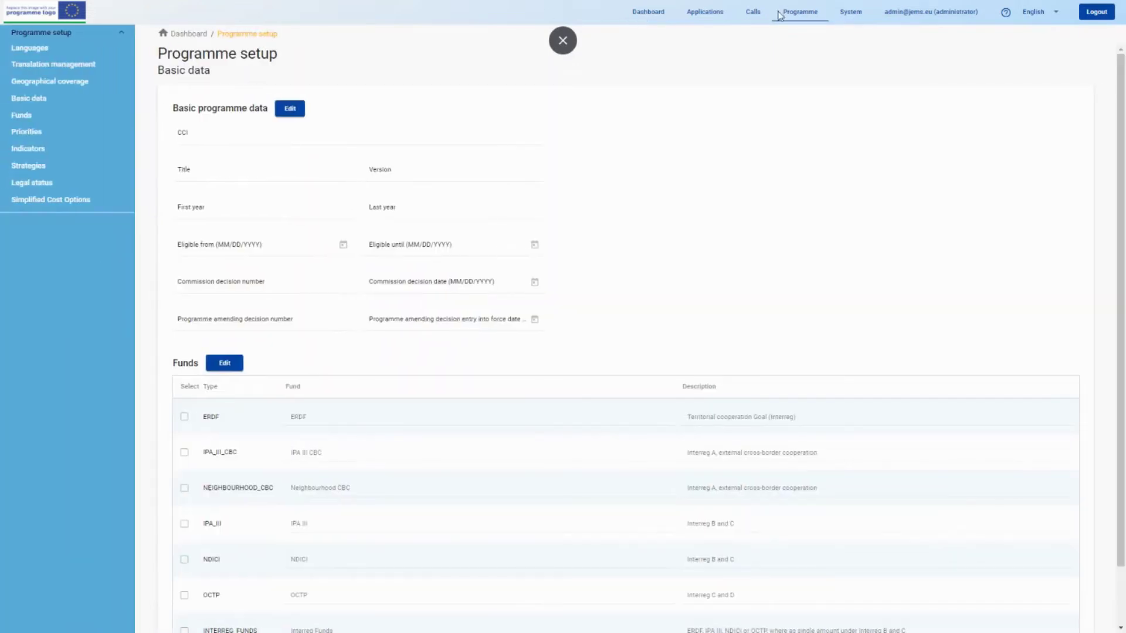
{"action": "left_click", "coordinate": [49, 65]}
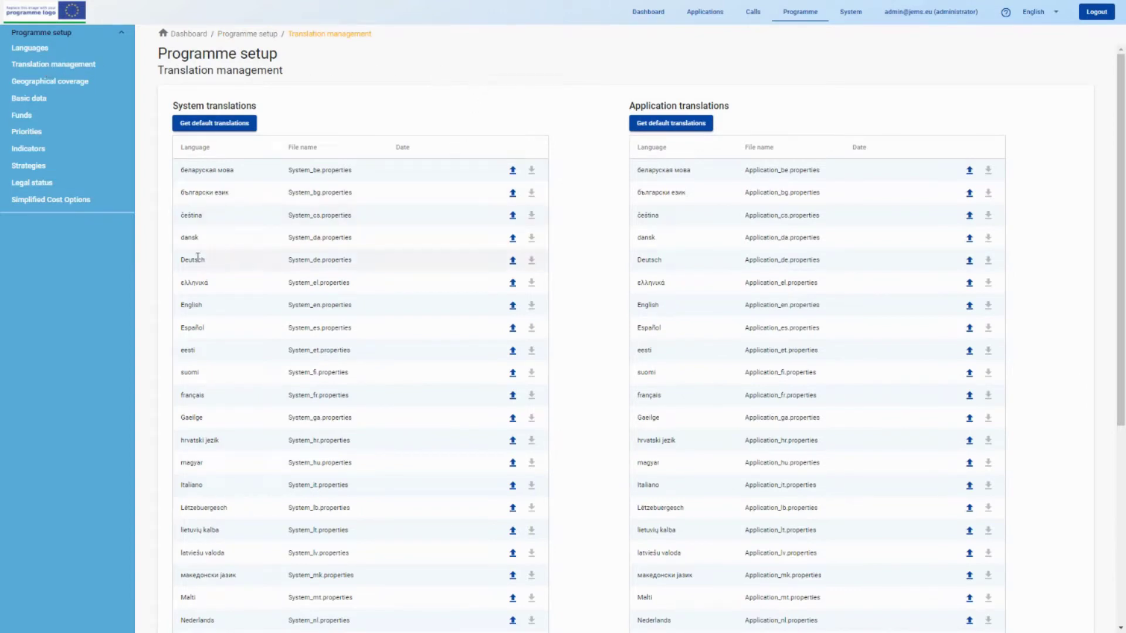
{"action": "left_click_drag", "start_coordinate": [179, 265], "coordinate": [401, 265]}
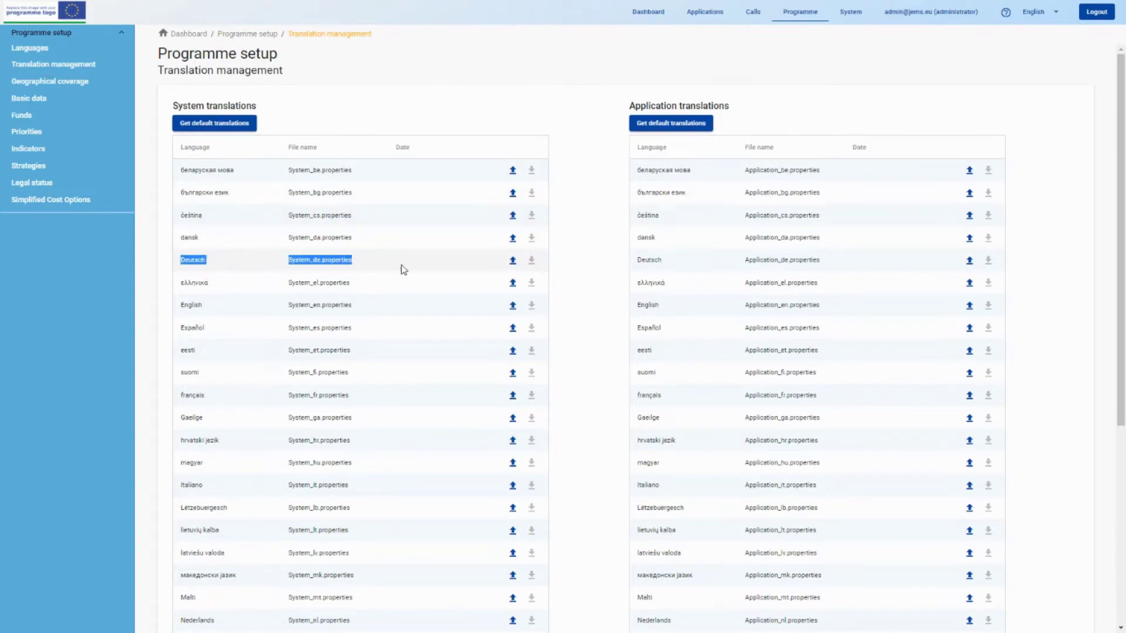
{"action": "left_click", "coordinate": [513, 262]}
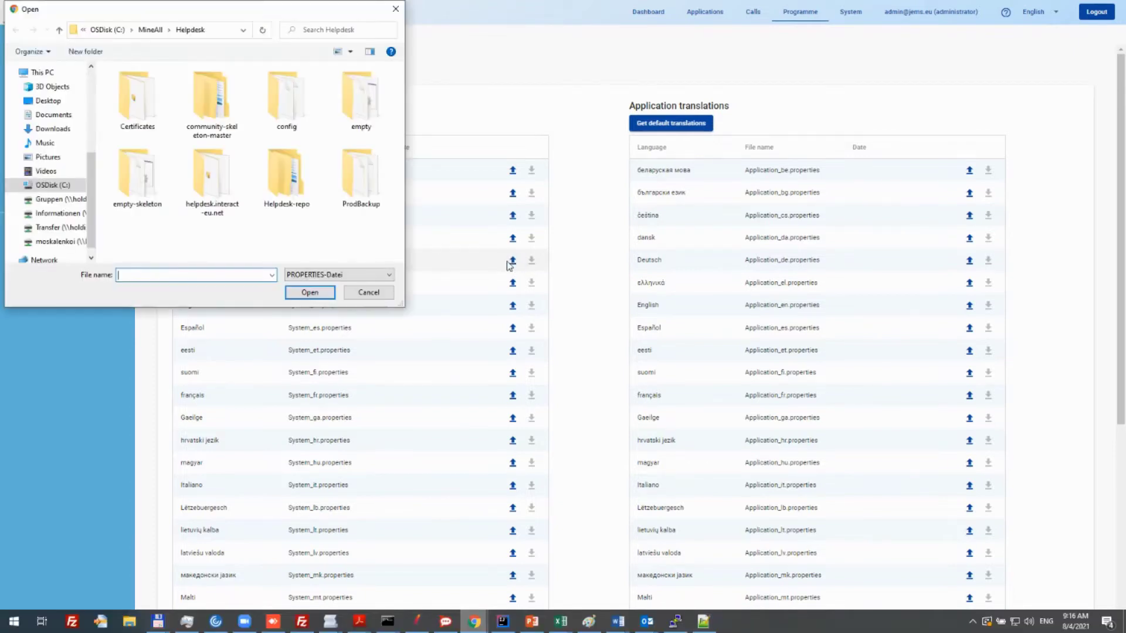
{"action": "left_click", "coordinate": [47, 185]}
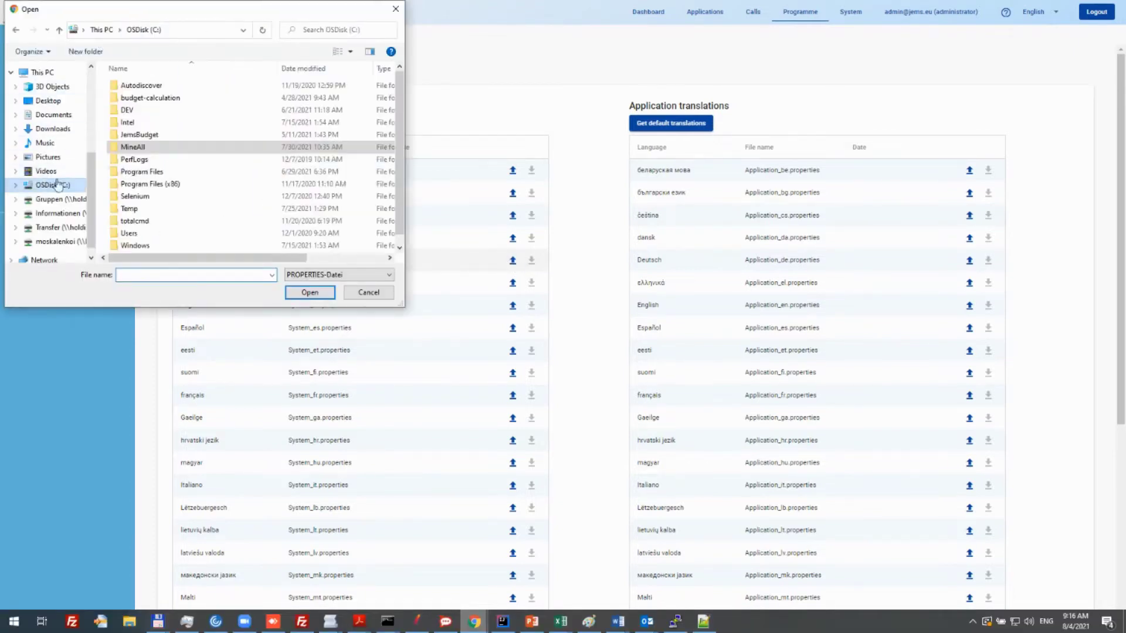
{"action": "scroll", "coordinate": [189, 194], "scroll_direction": "down", "scroll_amount": 1}
{"action": "double_click", "coordinate": [135, 197]}
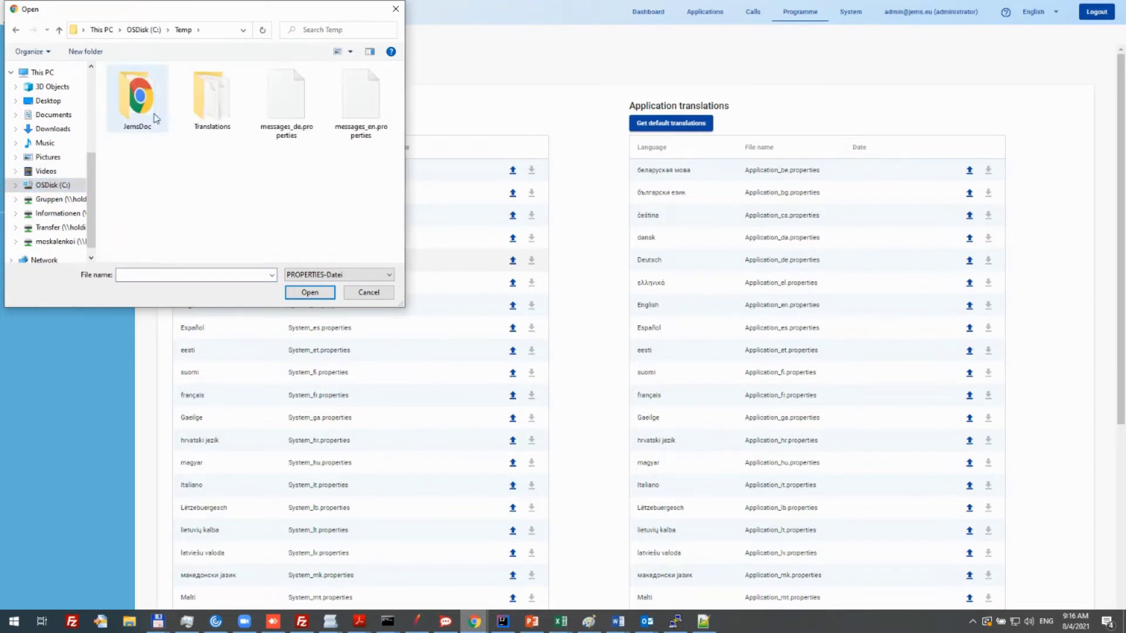
{"action": "double_click", "coordinate": [229, 85]}
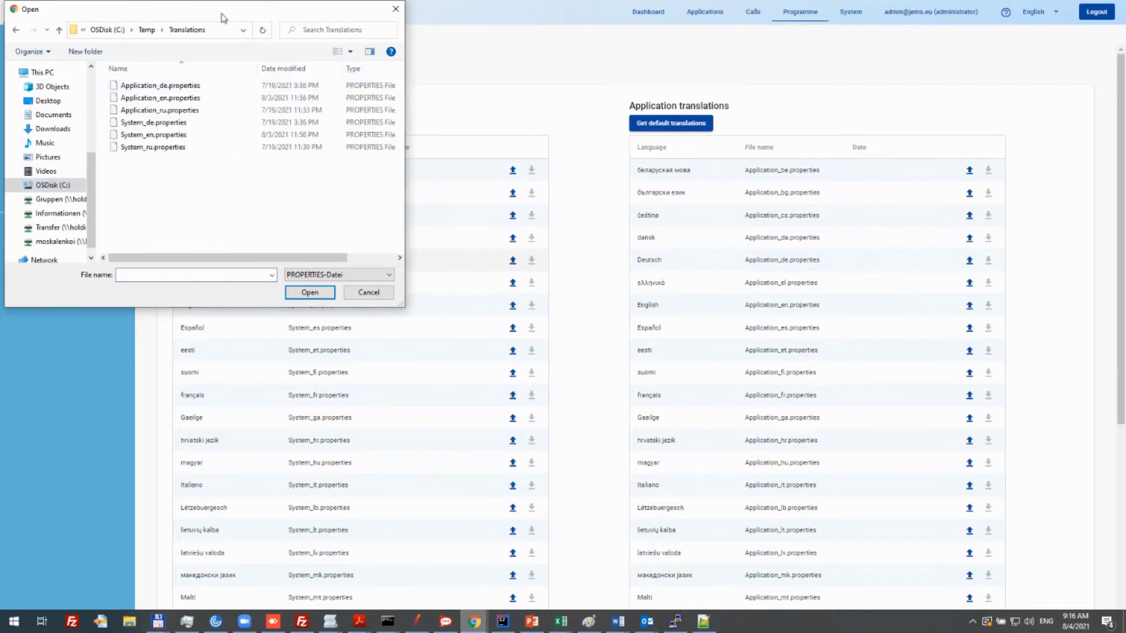
{"action": "left_click_drag", "start_coordinate": [222, 18], "coordinate": [352, 284]}
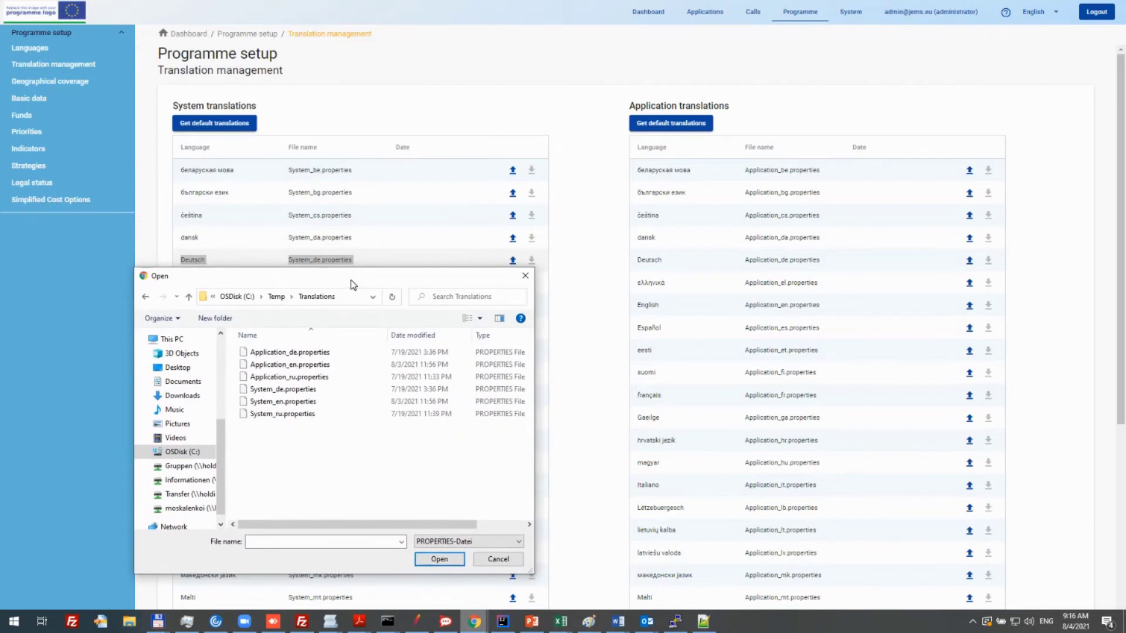
{"action": "left_click", "coordinate": [293, 391]}
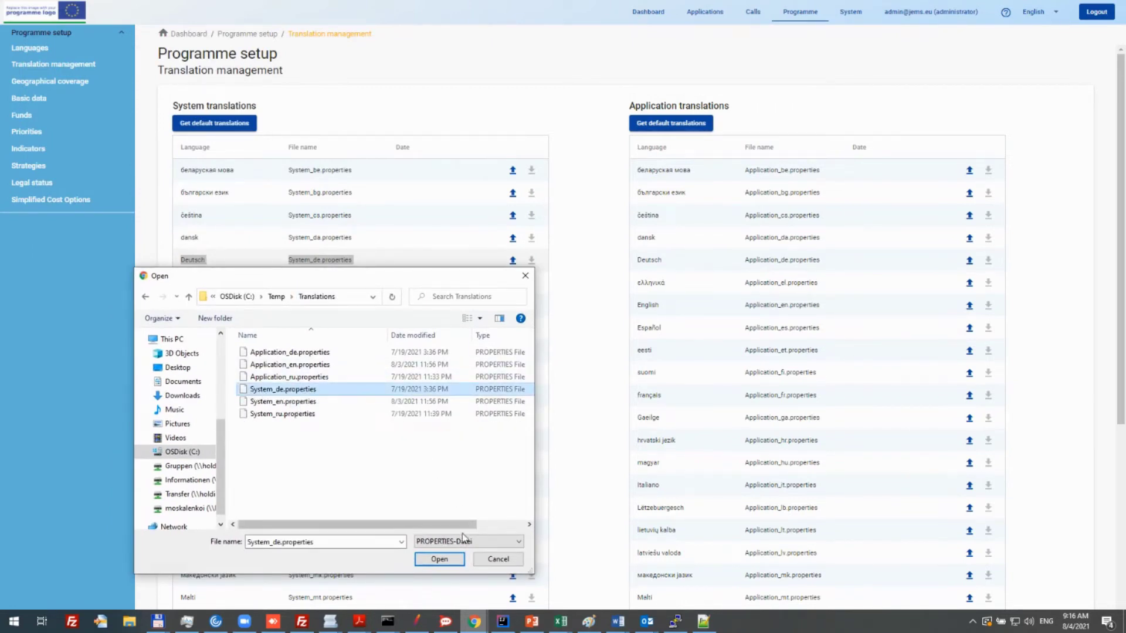
{"action": "left_click", "coordinate": [440, 560]}
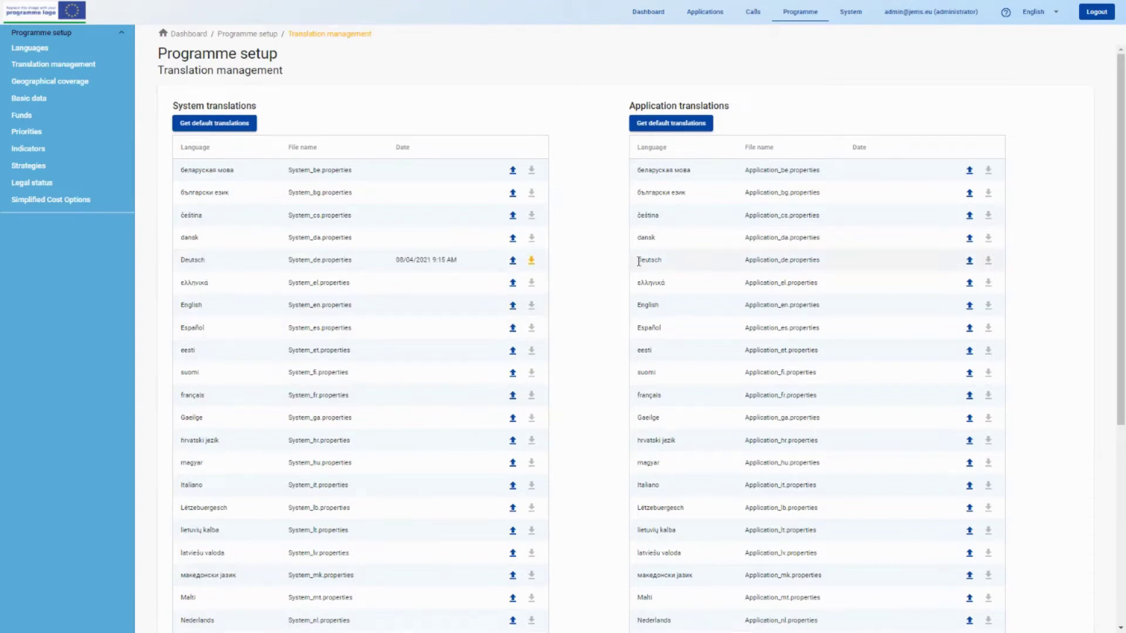
- Upload Application_de.properties from the Translations folder as the Deutsch application translation
{"action": "left_click_drag", "start_coordinate": [639, 261], "coordinate": [824, 262]}
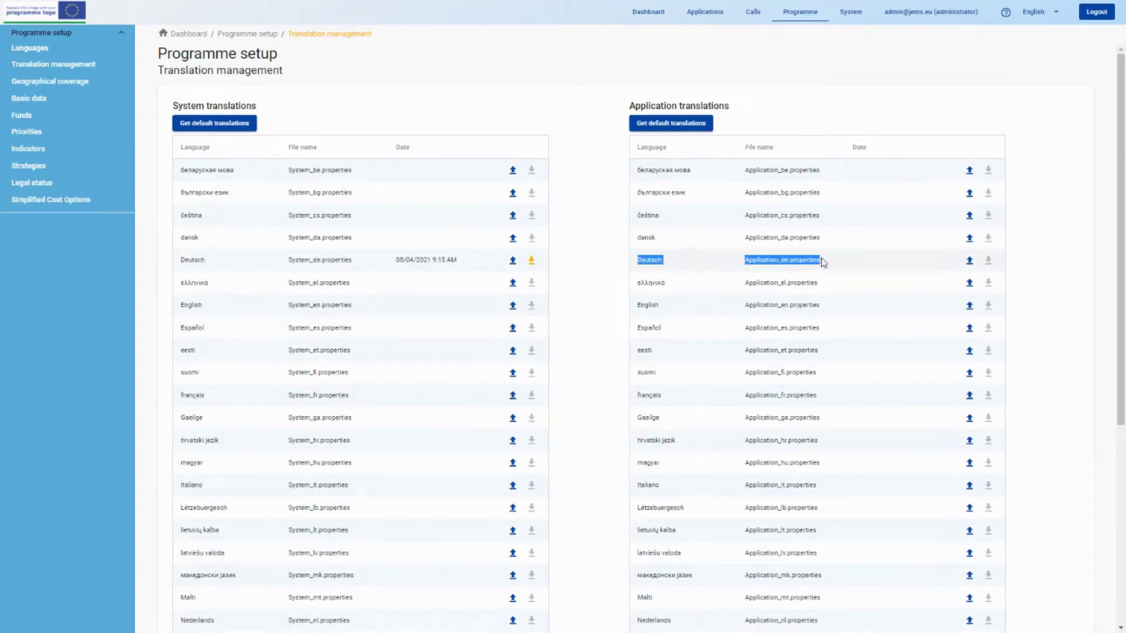
{"action": "left_click", "coordinate": [970, 261]}
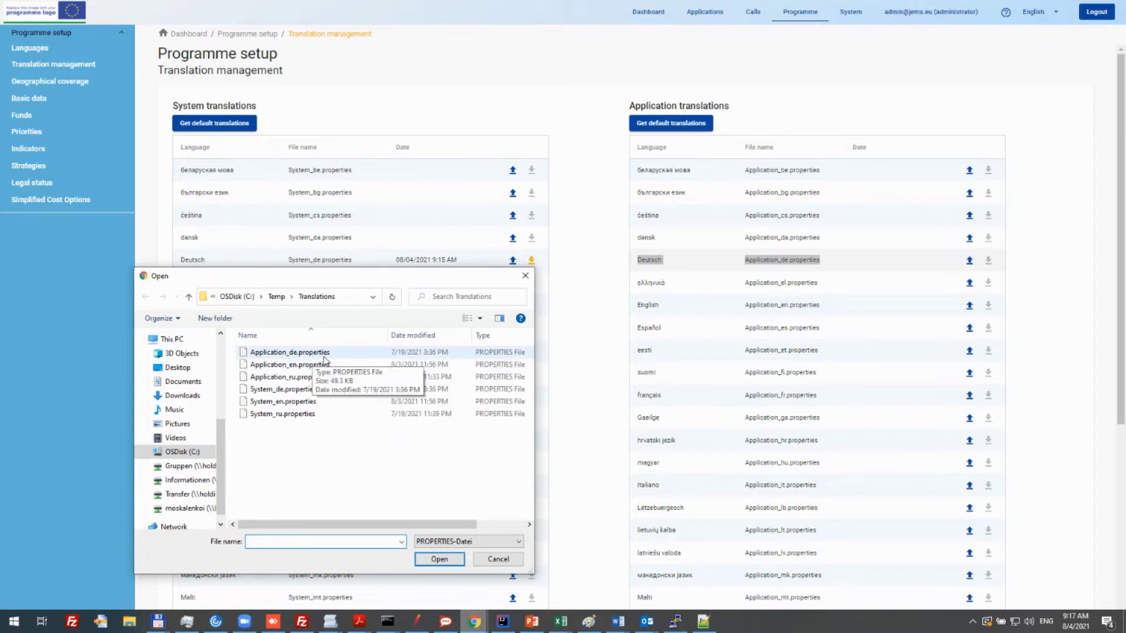
{"action": "left_click", "coordinate": [325, 355]}
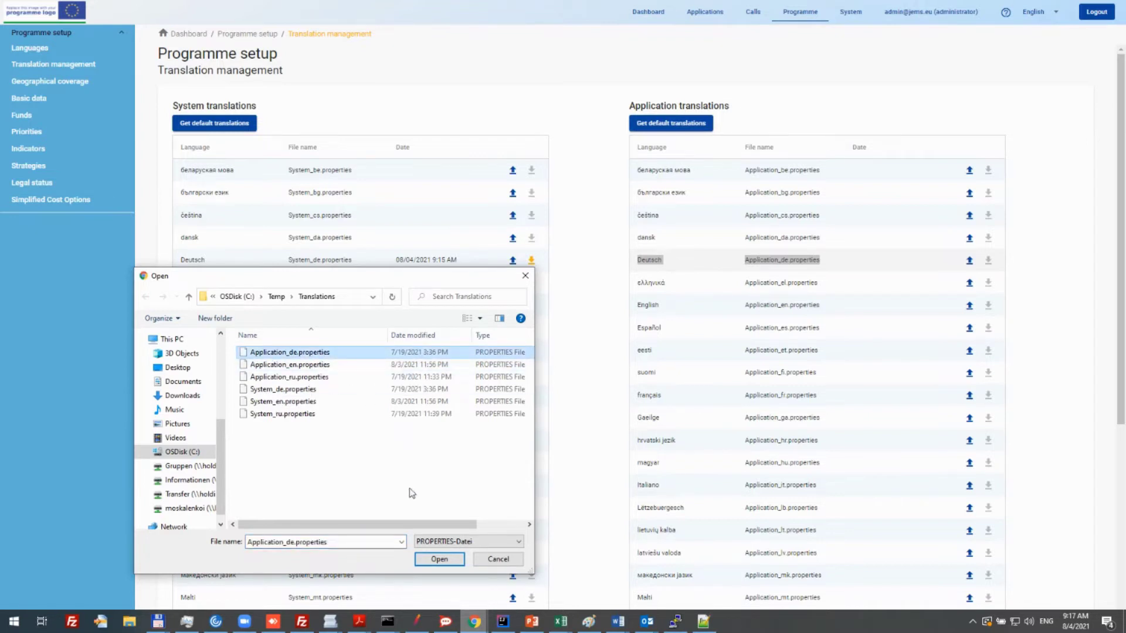
{"action": "left_click", "coordinate": [439, 559]}
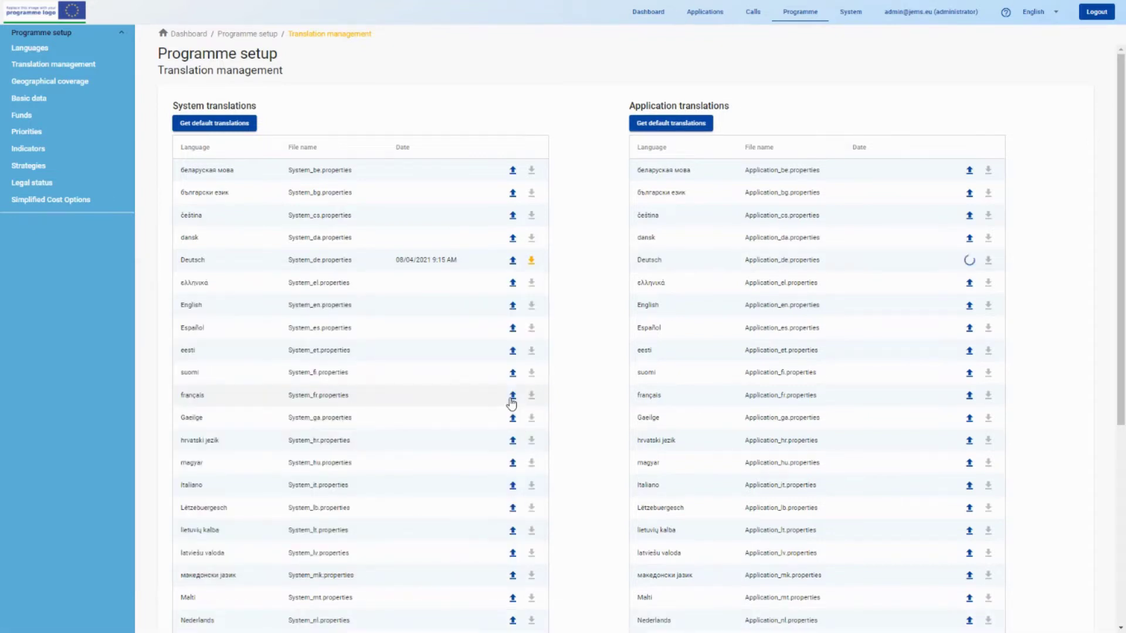
- Upload System_ru.properties from the Translations folder as the русский system translation
{"action": "scroll", "coordinate": [470, 355], "scroll_direction": "down", "scroll_amount": 5}
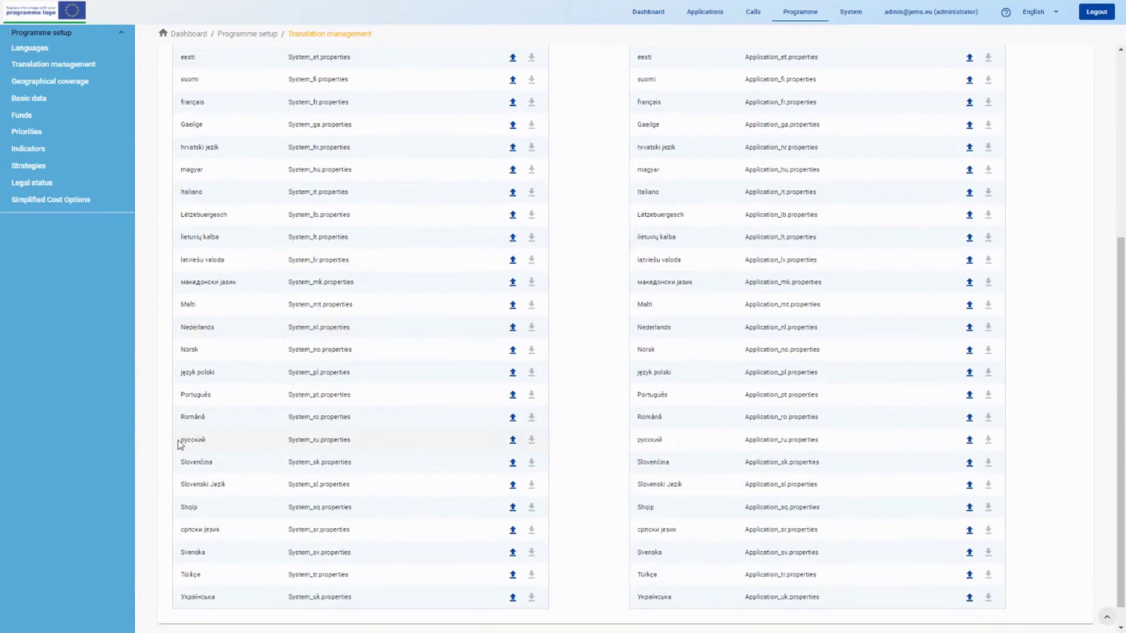
{"action": "left_click_drag", "start_coordinate": [179, 444], "coordinate": [398, 446]}
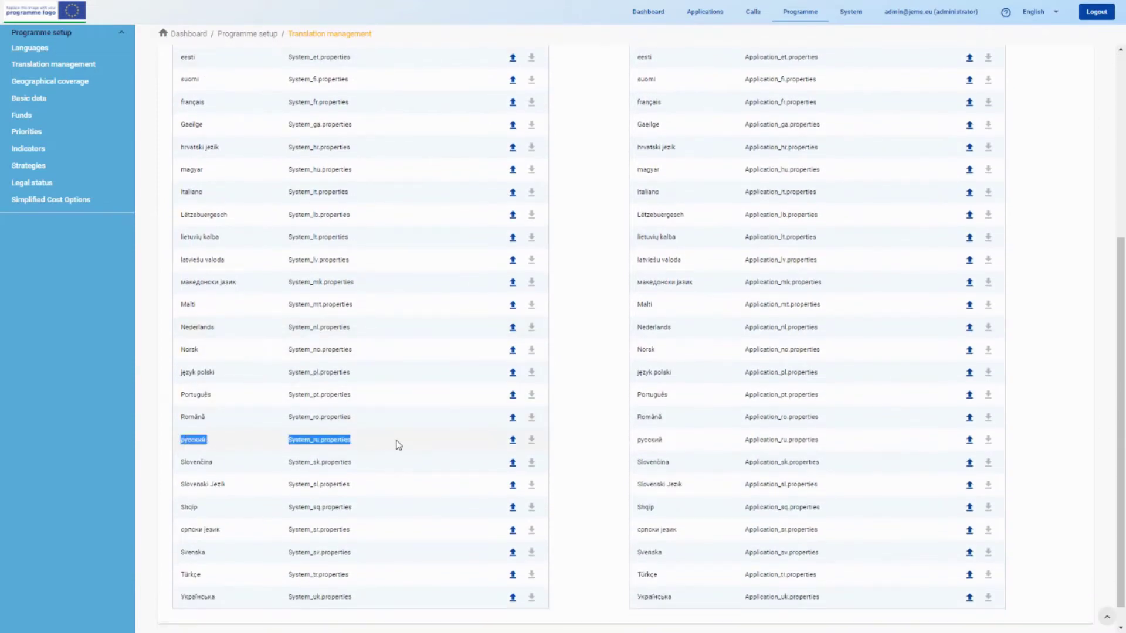
{"action": "left_click", "coordinate": [512, 440]}
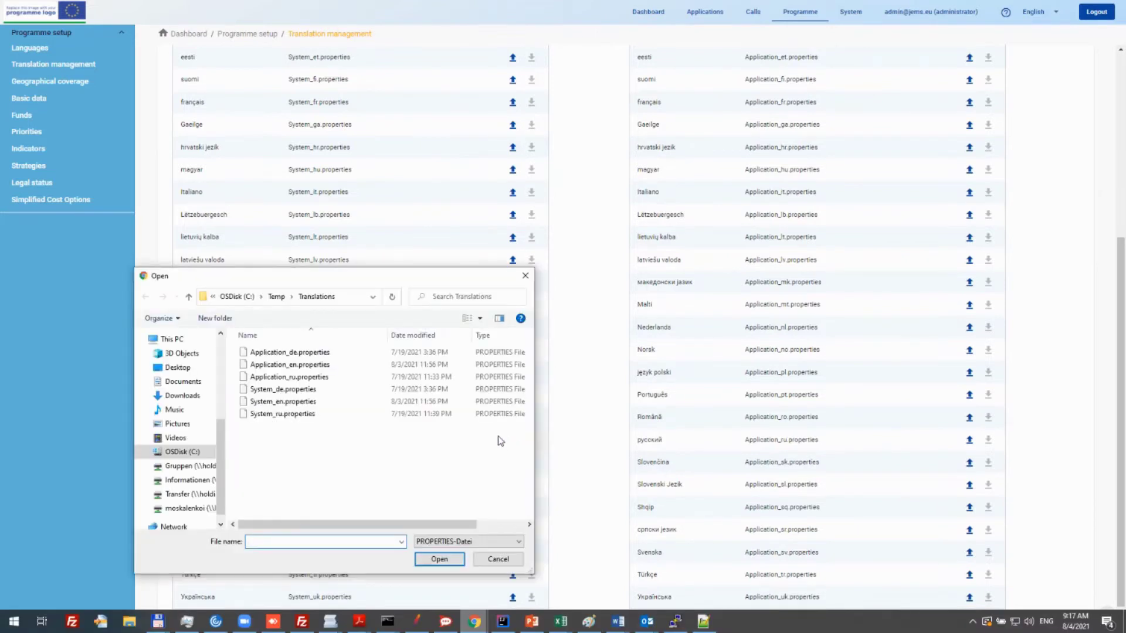
{"action": "left_click", "coordinate": [295, 416]}
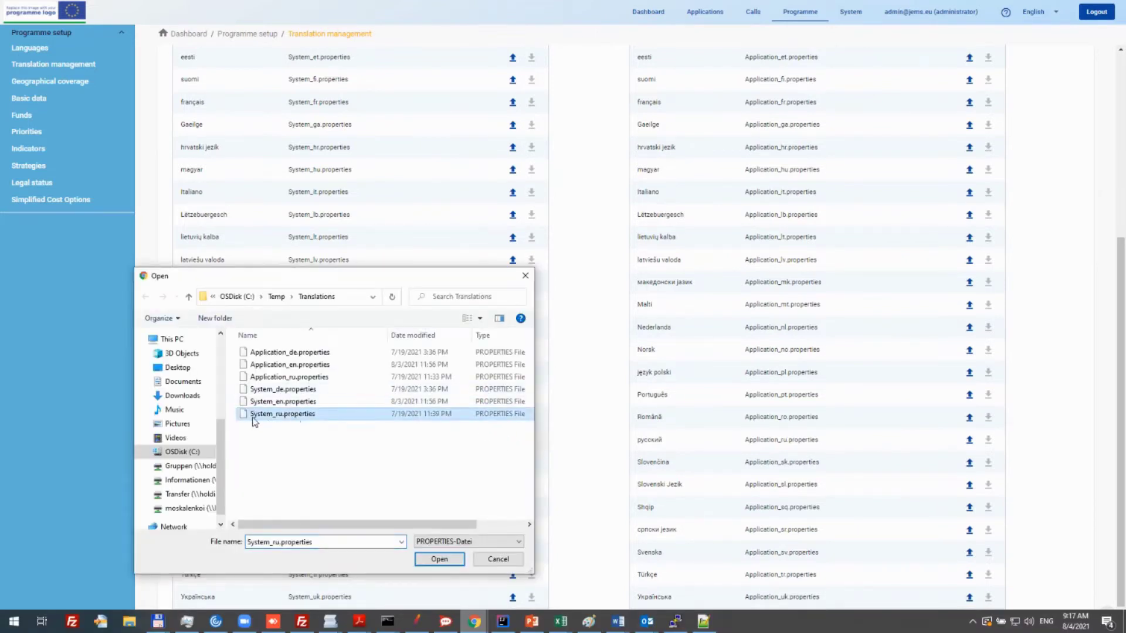
{"action": "mouse_move", "coordinate": [351, 289]}
{"action": "left_mouse_down"}
{"action": "mouse_move", "coordinate": [364, 482]}
{"action": "mouse_move", "coordinate": [370, 293]}
{"action": "left_mouse_up"}
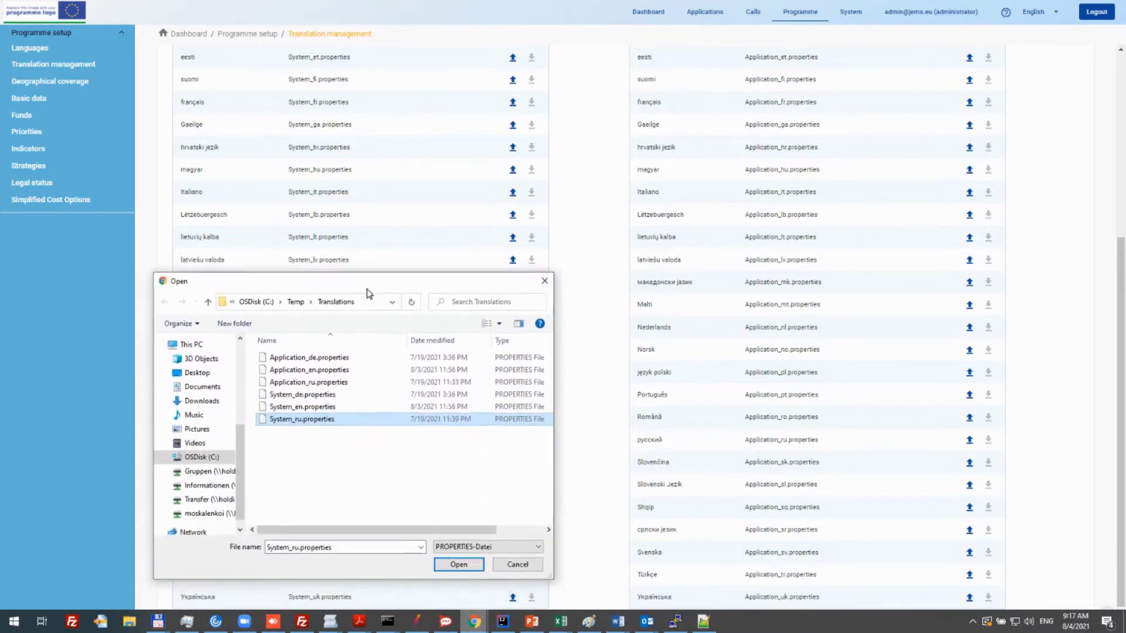
{"action": "left_click", "coordinate": [461, 563]}
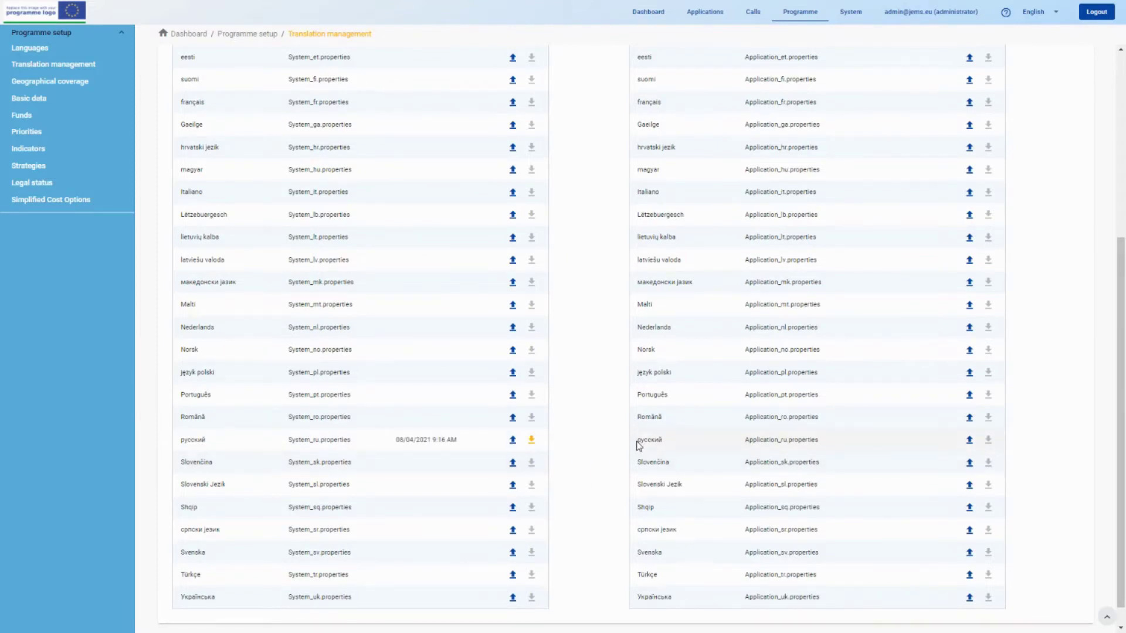
- Upload Application_ru.properties as the русский application translation, and check the upload dates in the Deutsch and русский rows
{"action": "left_click_drag", "start_coordinate": [638, 446], "coordinate": [860, 449]}
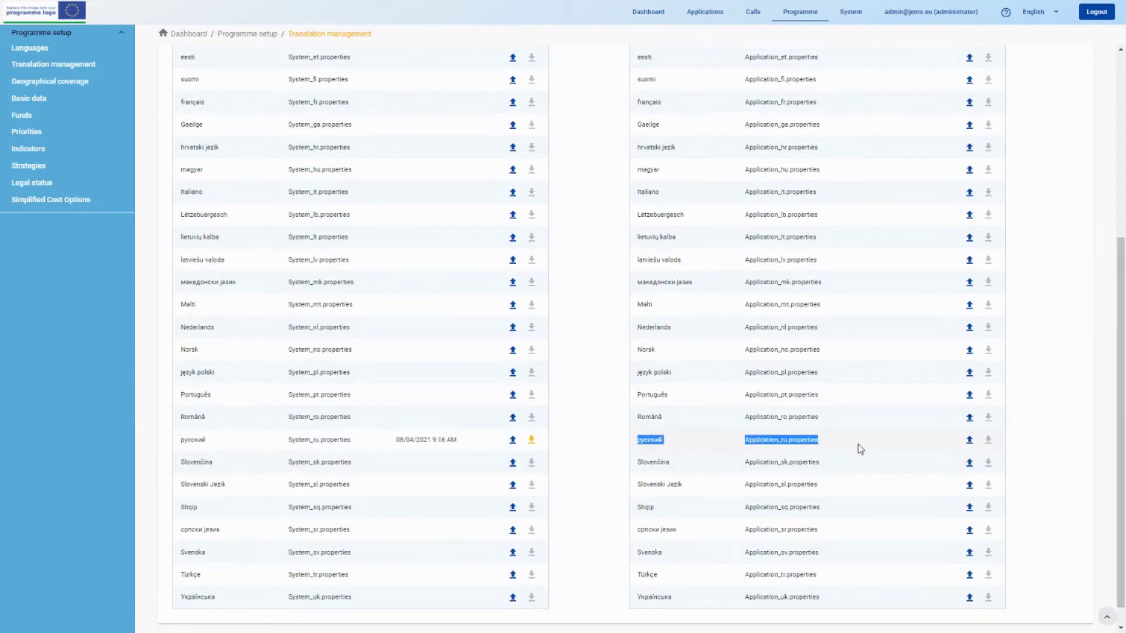
{"action": "left_click", "coordinate": [971, 441]}
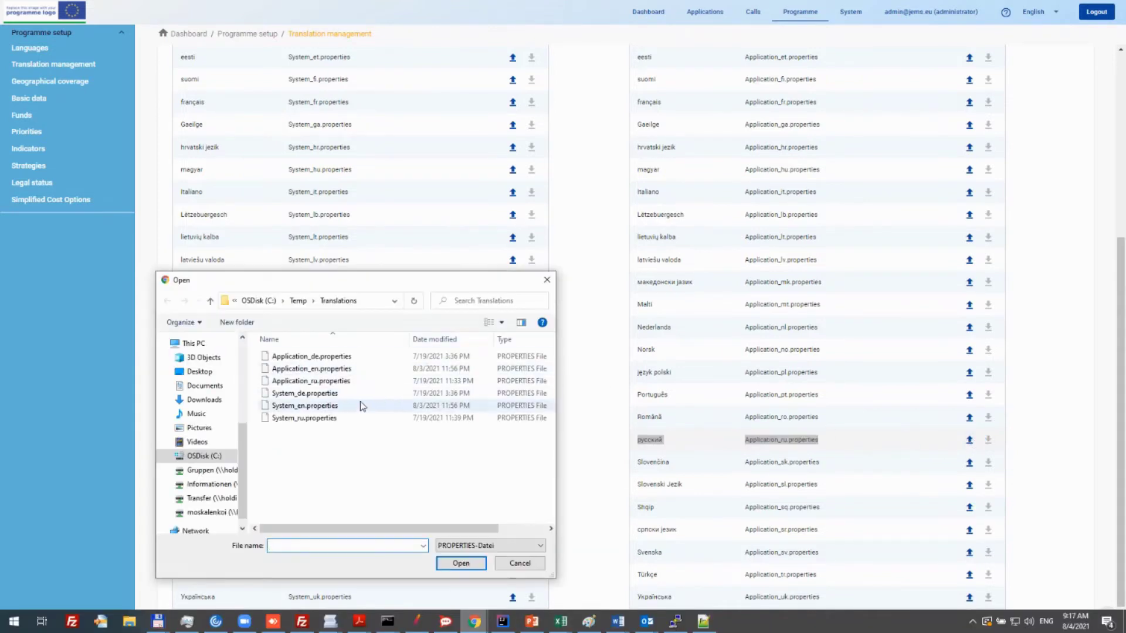
{"action": "left_click", "coordinate": [324, 382]}
{"action": "left_click_drag", "start_coordinate": [380, 287], "coordinate": [784, 464]}
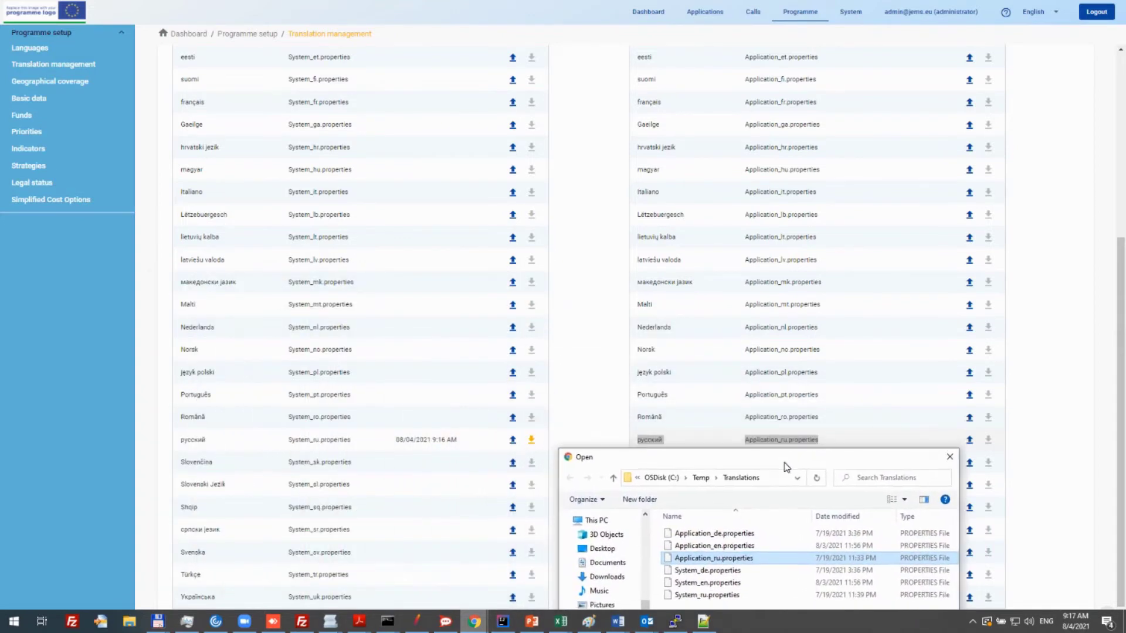
{"action": "left_click", "coordinate": [753, 561]}
{"action": "left_click_drag", "start_coordinate": [768, 467], "coordinate": [608, 237]}
{"action": "left_click", "coordinate": [704, 512]}
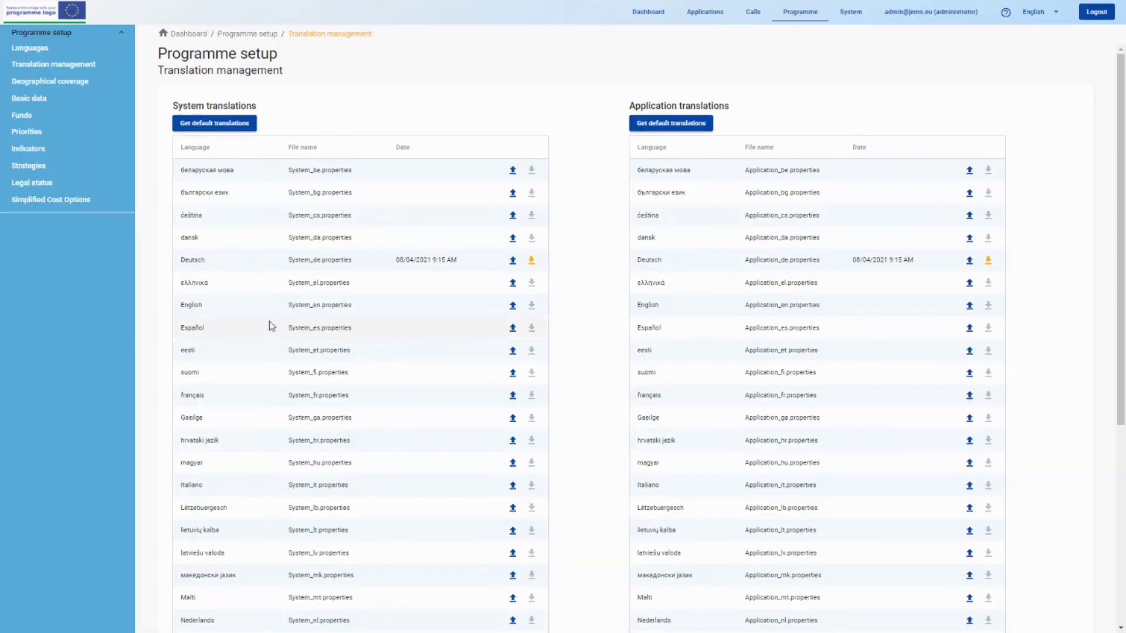
{"action": "left_click_drag", "start_coordinate": [181, 260], "coordinate": [484, 260]}
{"action": "scroll", "coordinate": [463, 265], "scroll_direction": "down", "scroll_amount": 5}
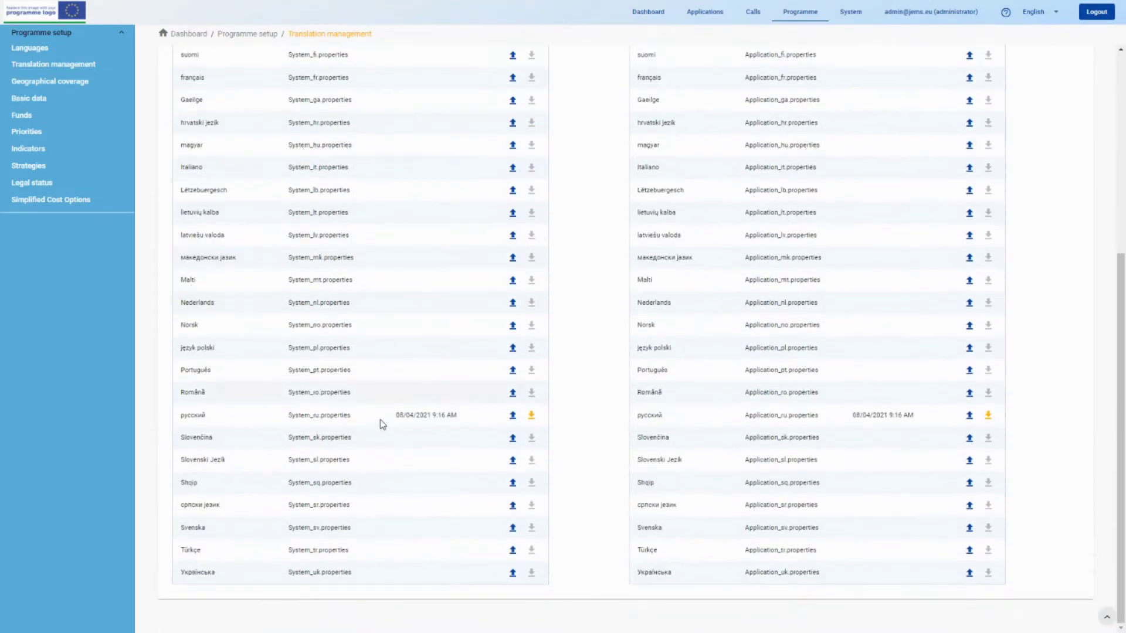
{"action": "left_click_drag", "start_coordinate": [184, 416], "coordinate": [574, 414]}
{"action": "scroll", "coordinate": [574, 414], "scroll_direction": "up", "scroll_amount": 5}
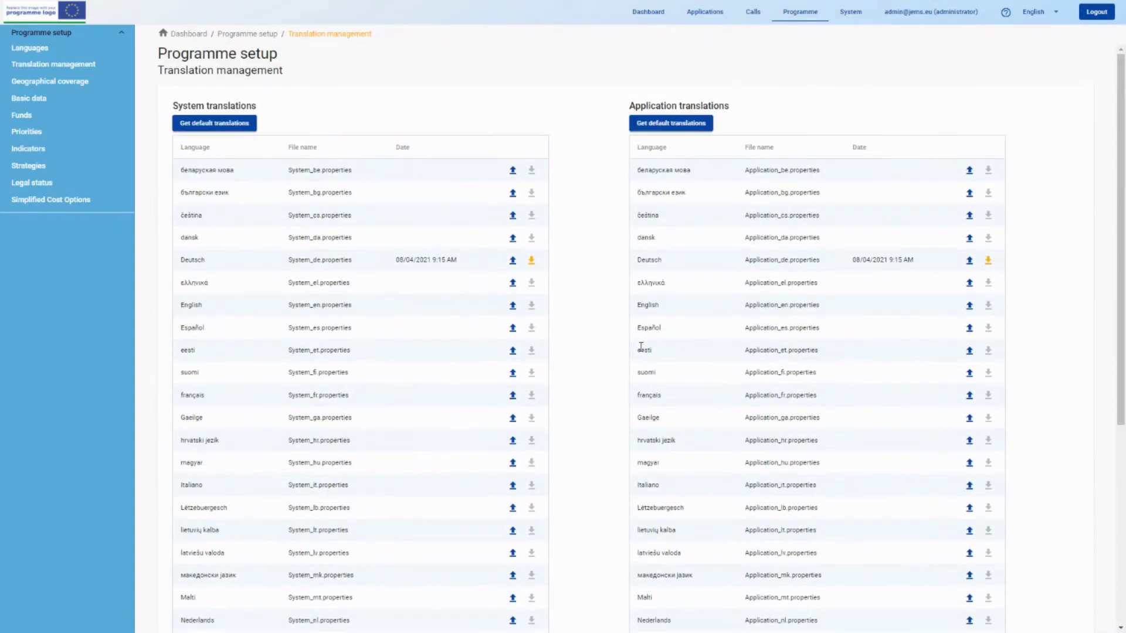
- Switch the interface language to Deutsch and examine the translated page title and section headings in translation management
{"action": "left_click", "coordinate": [1052, 14]}
{"action": "left_click", "coordinate": [1052, 18]}
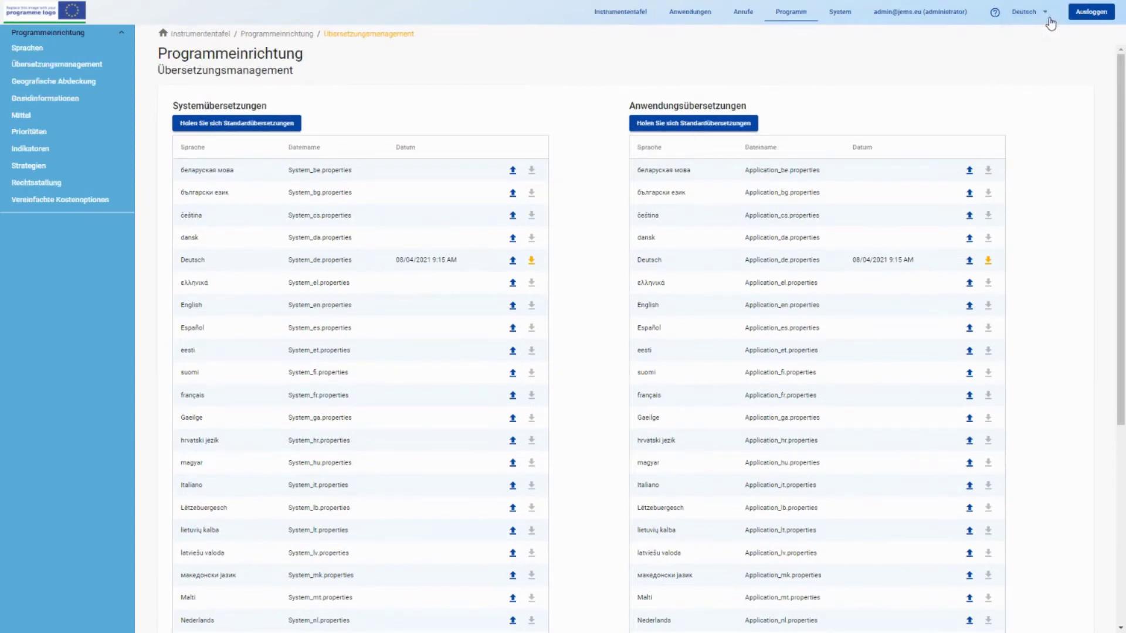
{"action": "left_click_drag", "start_coordinate": [158, 53], "coordinate": [329, 70]}
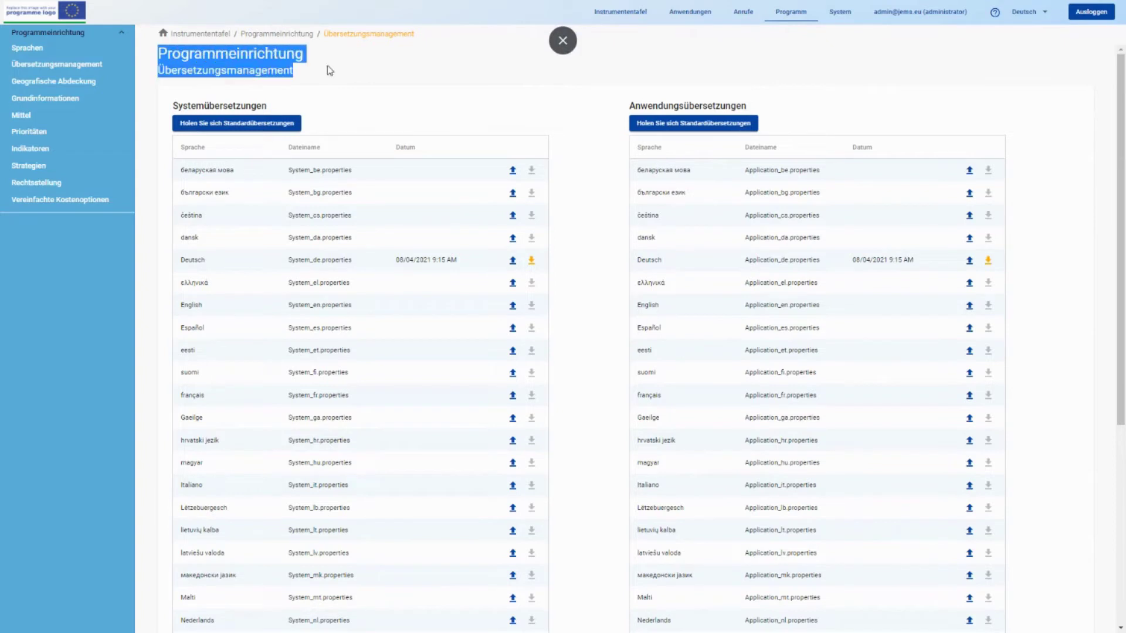
{"action": "left_click", "coordinate": [781, 84]}
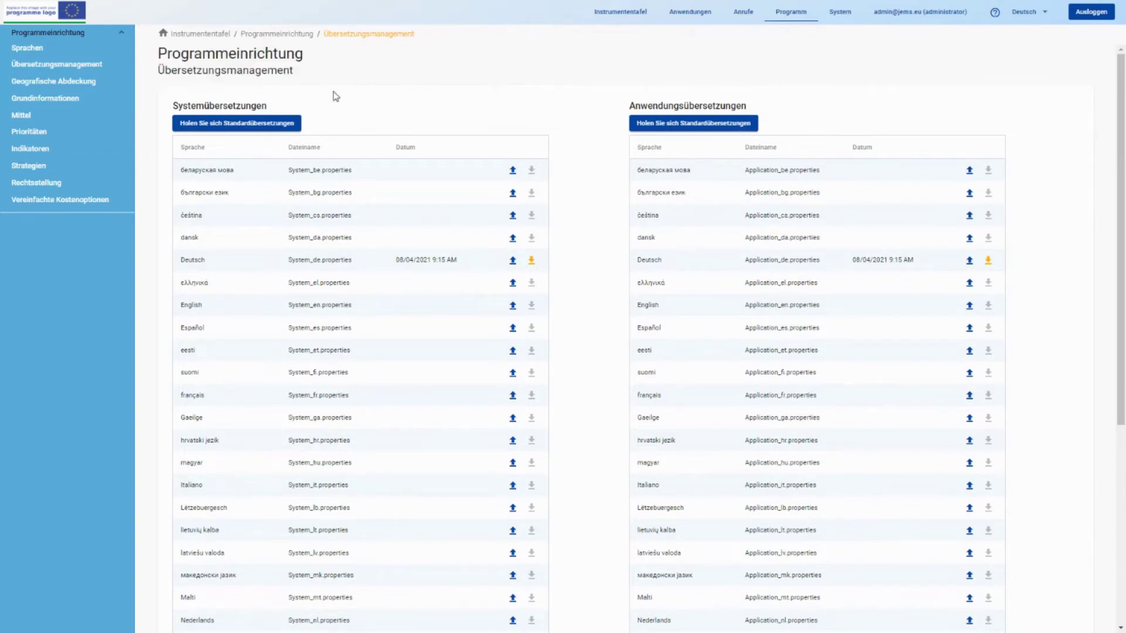
{"action": "left_click_drag", "start_coordinate": [159, 104], "coordinate": [792, 118]}
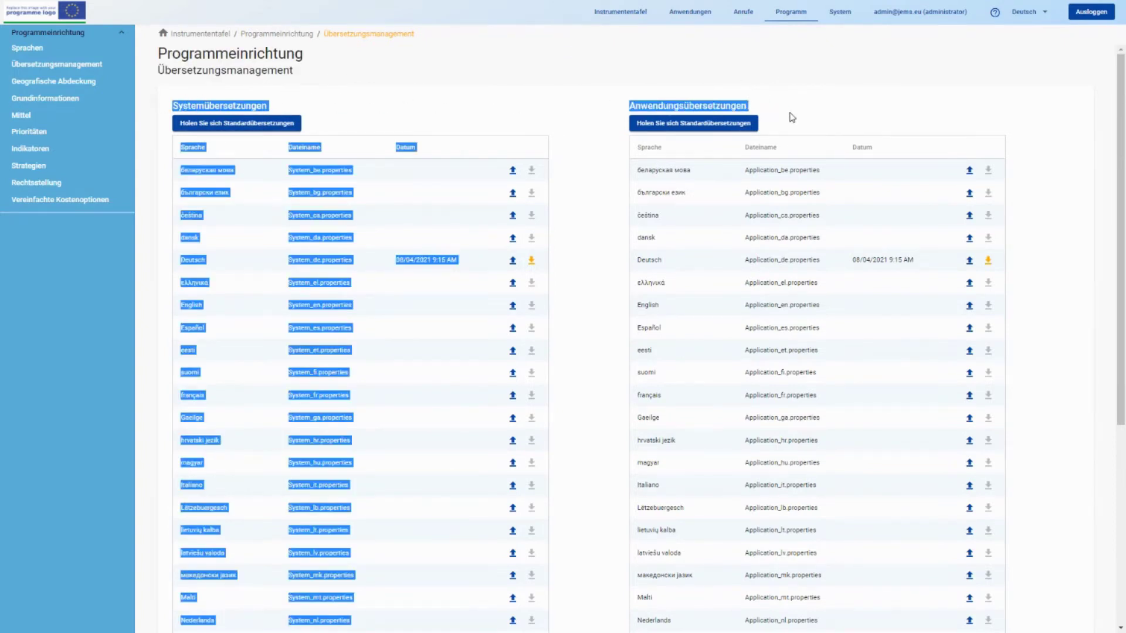
{"action": "left_click", "coordinate": [813, 107]}
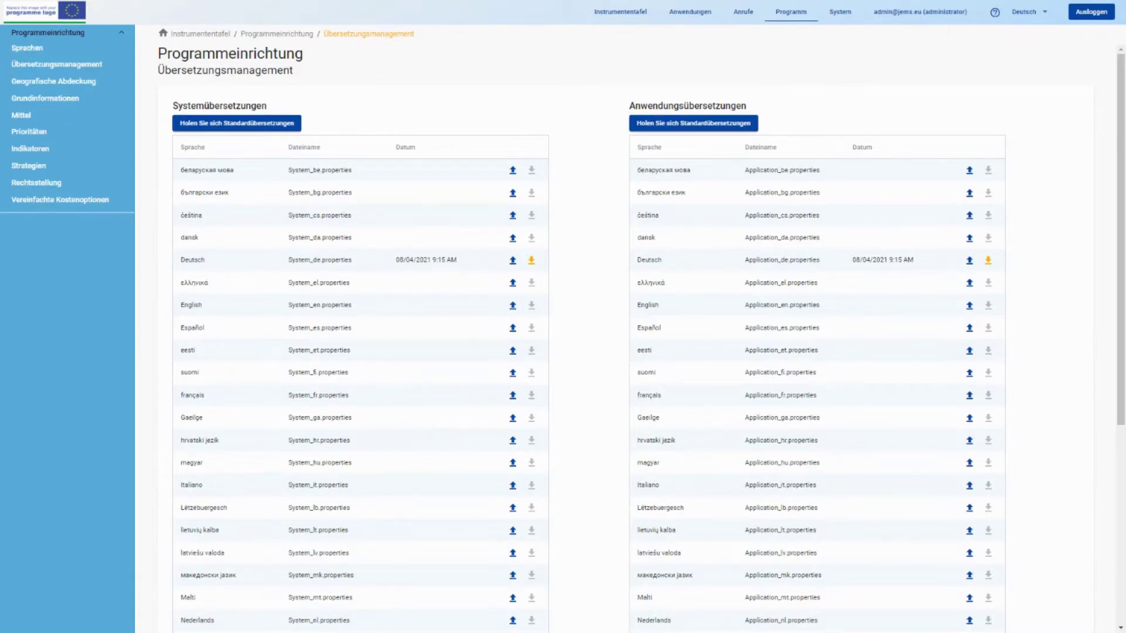
- Switch the interface language to русский and examine the translated page title and the system and application translation headings
{"action": "left_click", "coordinate": [1026, 21]}
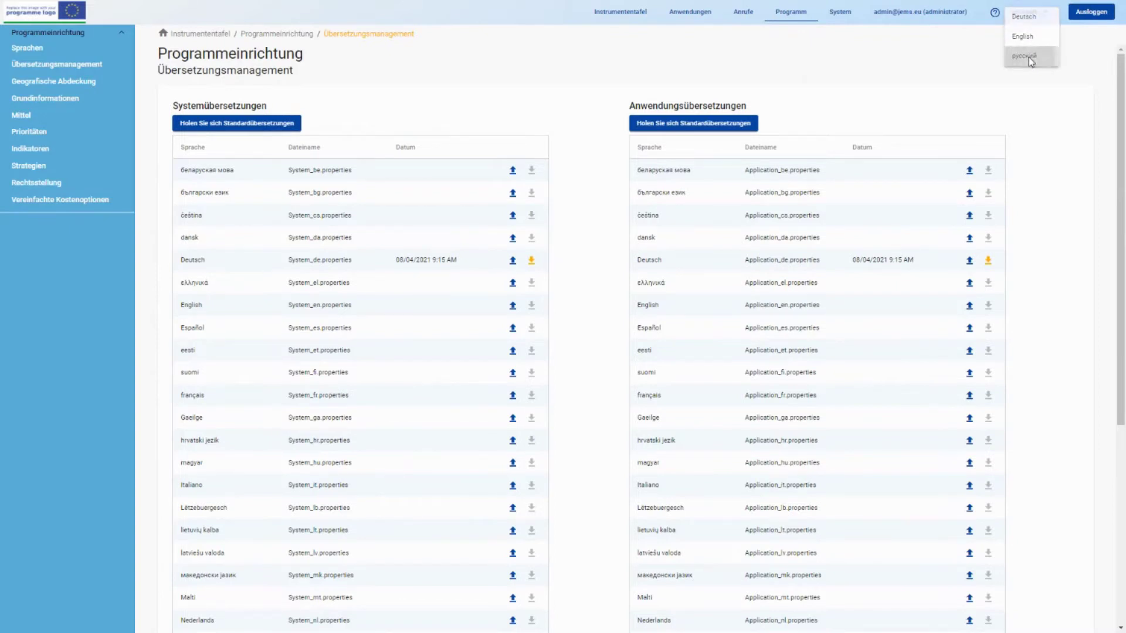
{"action": "left_click", "coordinate": [1030, 58]}
{"action": "left_click_drag", "start_coordinate": [154, 58], "coordinate": [238, 97]}
{"action": "left_click_drag", "start_coordinate": [172, 106], "coordinate": [566, 108]}
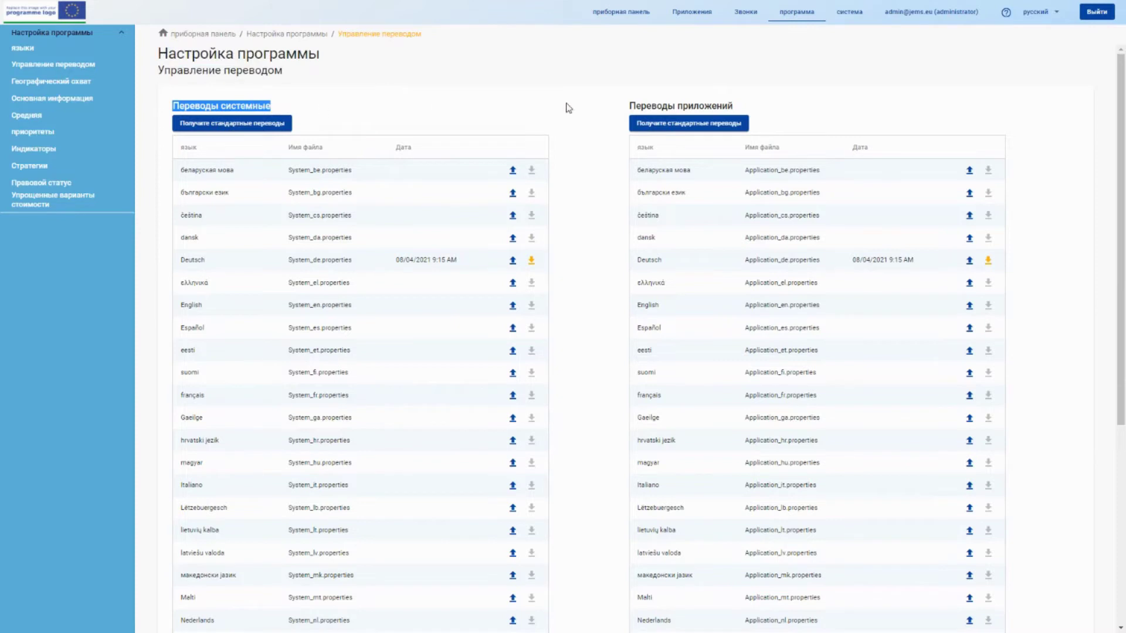
{"action": "left_click_drag", "start_coordinate": [730, 106], "coordinate": [628, 111]}
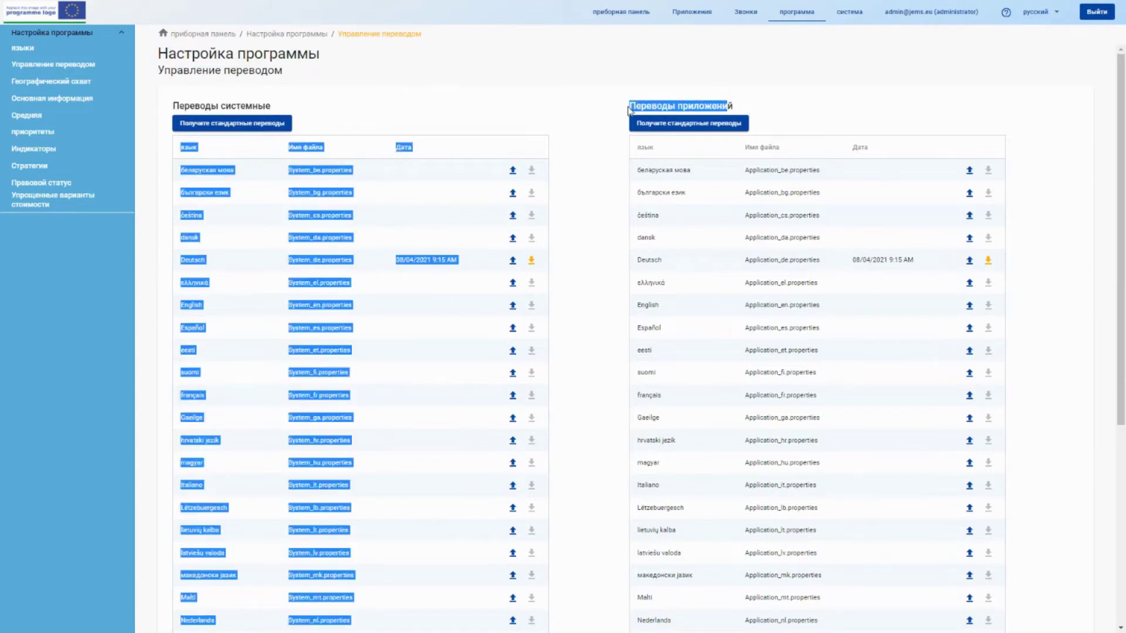
{"action": "left_click", "coordinate": [530, 96]}
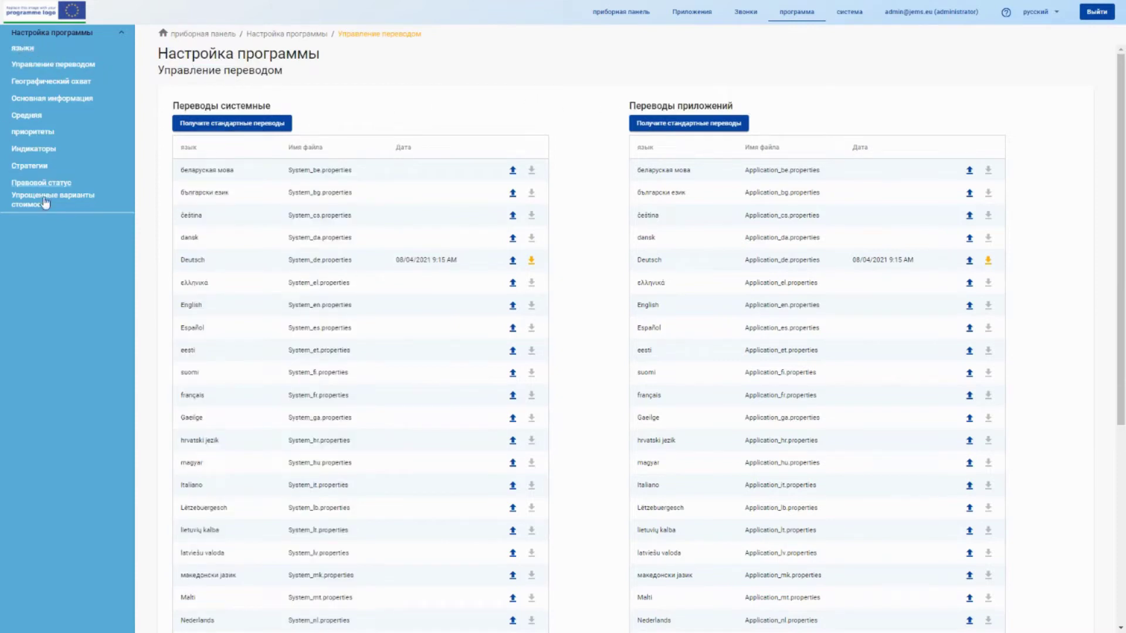
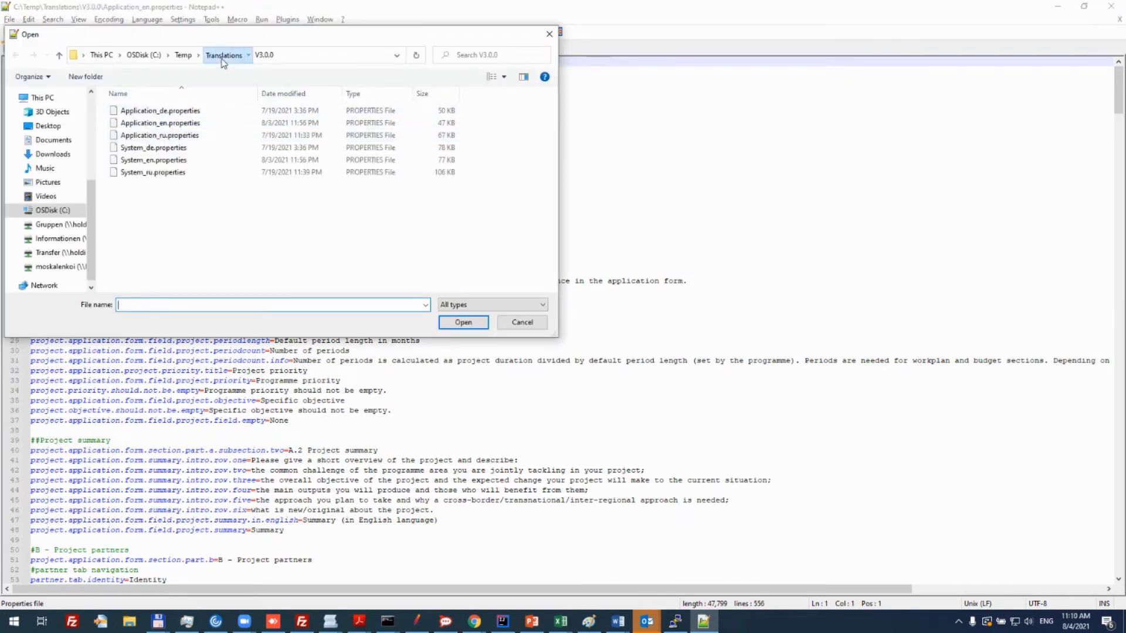
- Open Application_en.properties from the V4.0.0 subfolder of Translations alongside the V3.0.0 version
{"action": "left_click", "coordinate": [223, 55]}
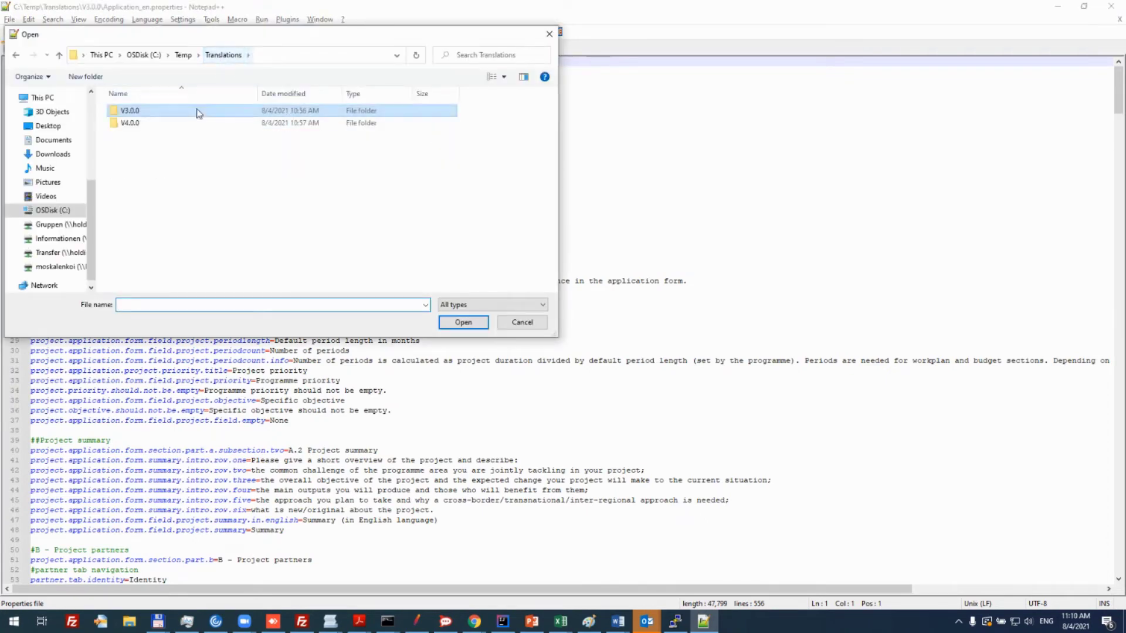
{"action": "double_click", "coordinate": [133, 124]}
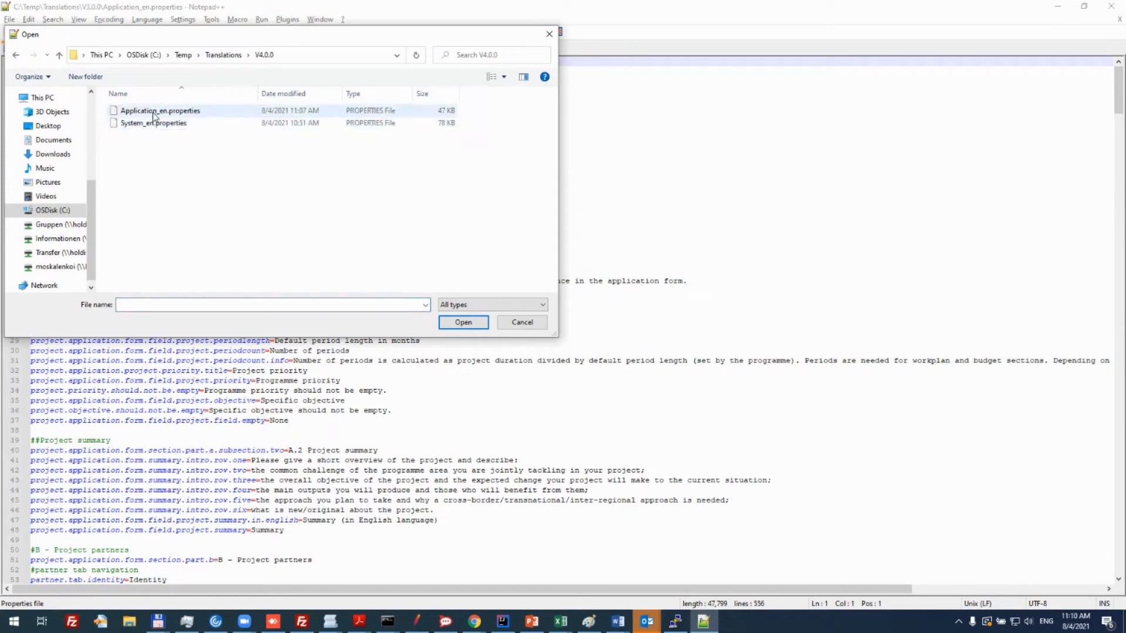
{"action": "left_click", "coordinate": [154, 112]}
{"action": "left_click", "coordinate": [462, 321]}
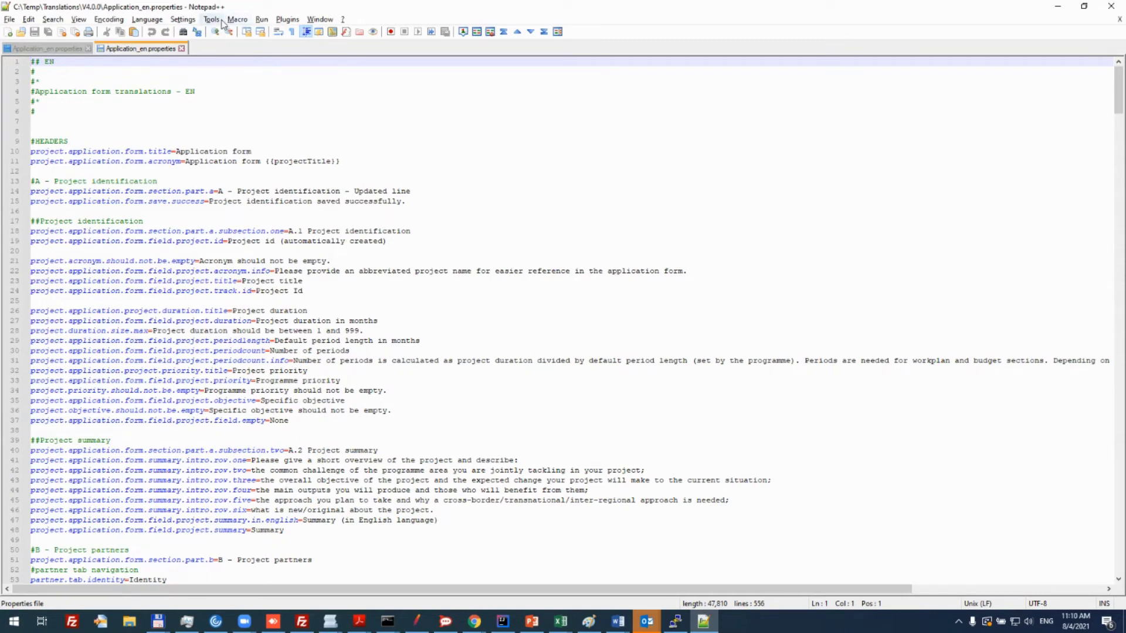
- Compare the V3.0.0 and V4.0.0 Application_en.properties files and examine the changed, removed and added lines in the Project identification sections
{"action": "left_click", "coordinate": [287, 19]}
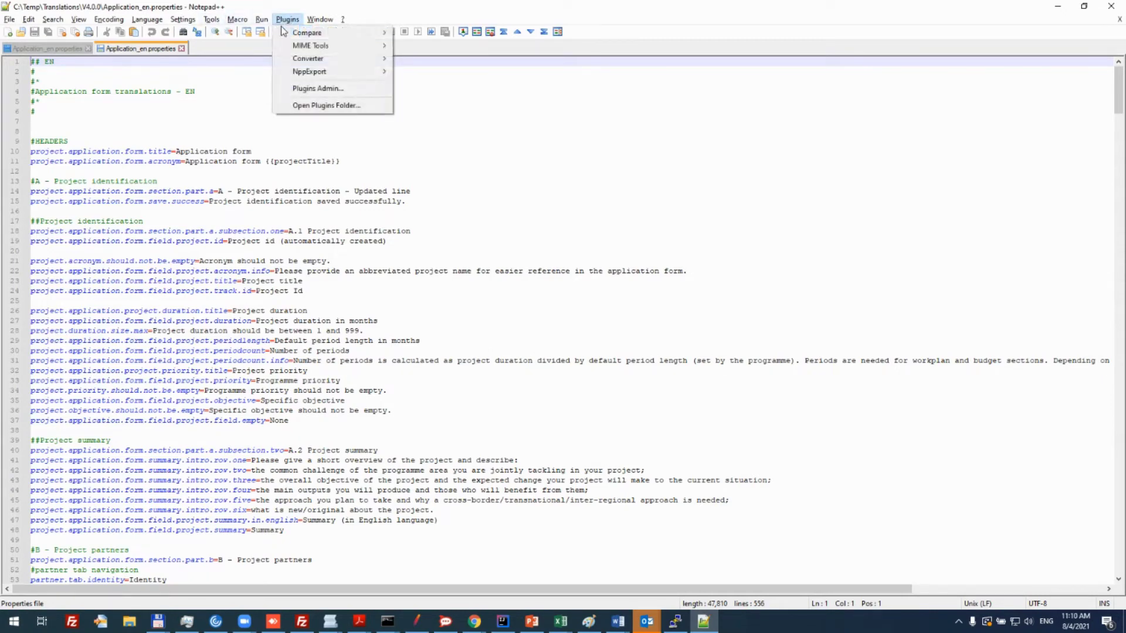
{"action": "mouse_move", "coordinate": [325, 39]}
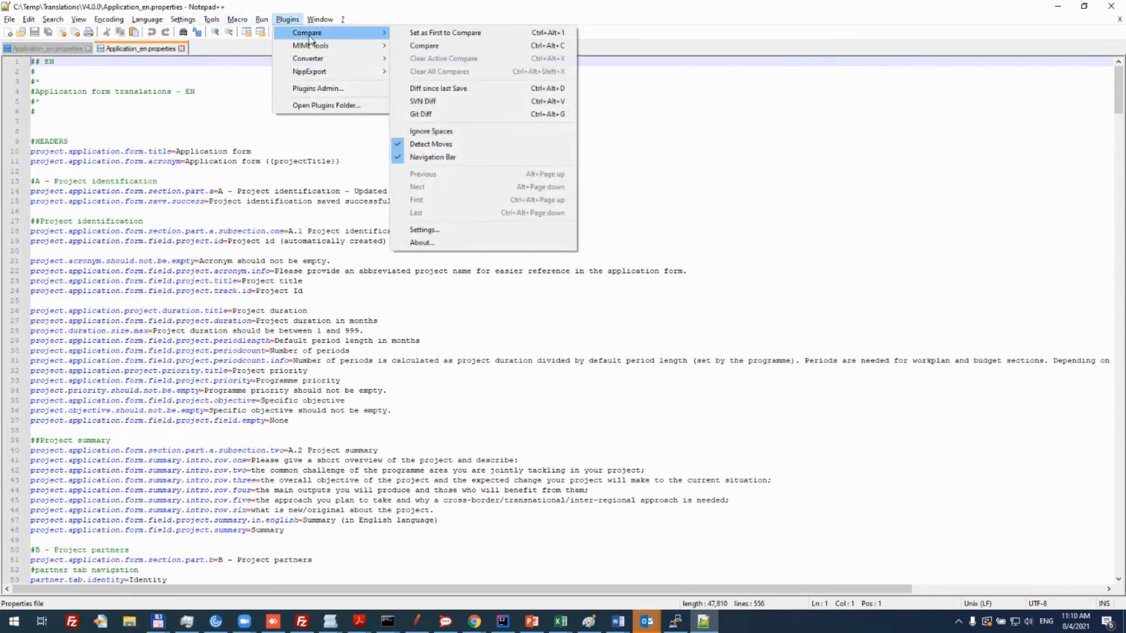
{"action": "left_click", "coordinate": [436, 50]}
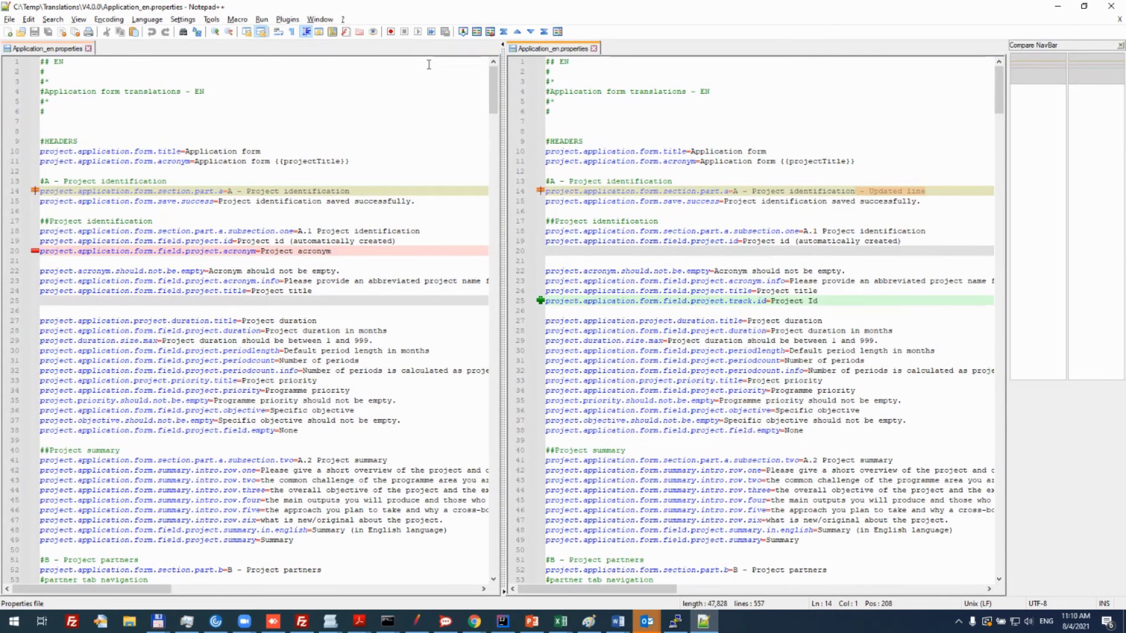
{"action": "left_click_drag", "start_coordinate": [43, 191], "coordinate": [375, 191]}
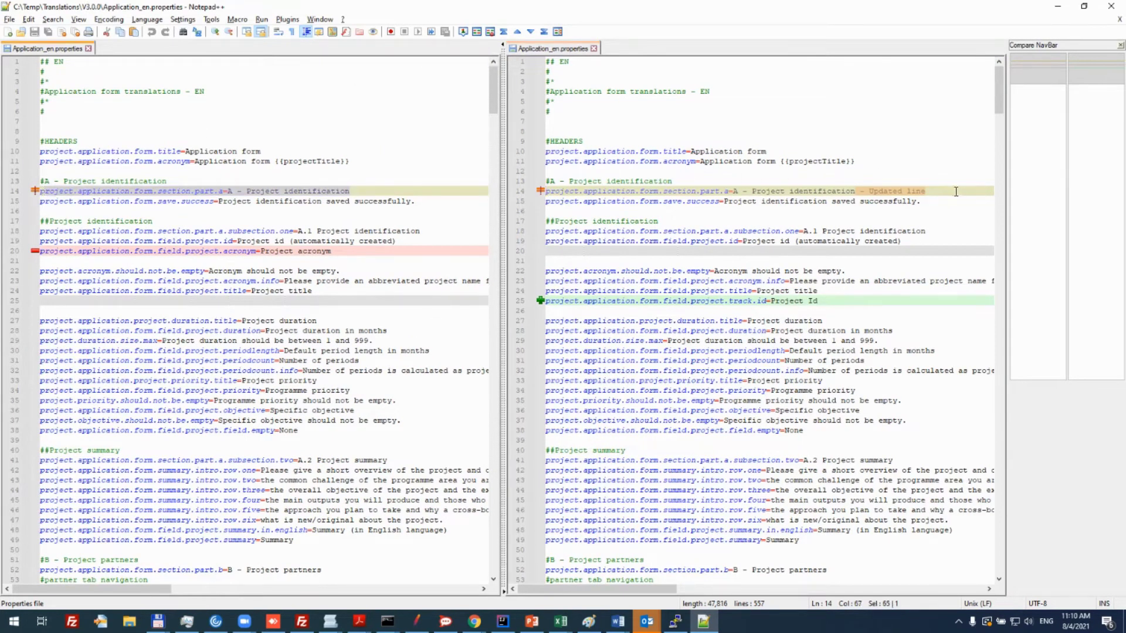
{"action": "left_click_drag", "start_coordinate": [955, 191], "coordinate": [545, 191]}
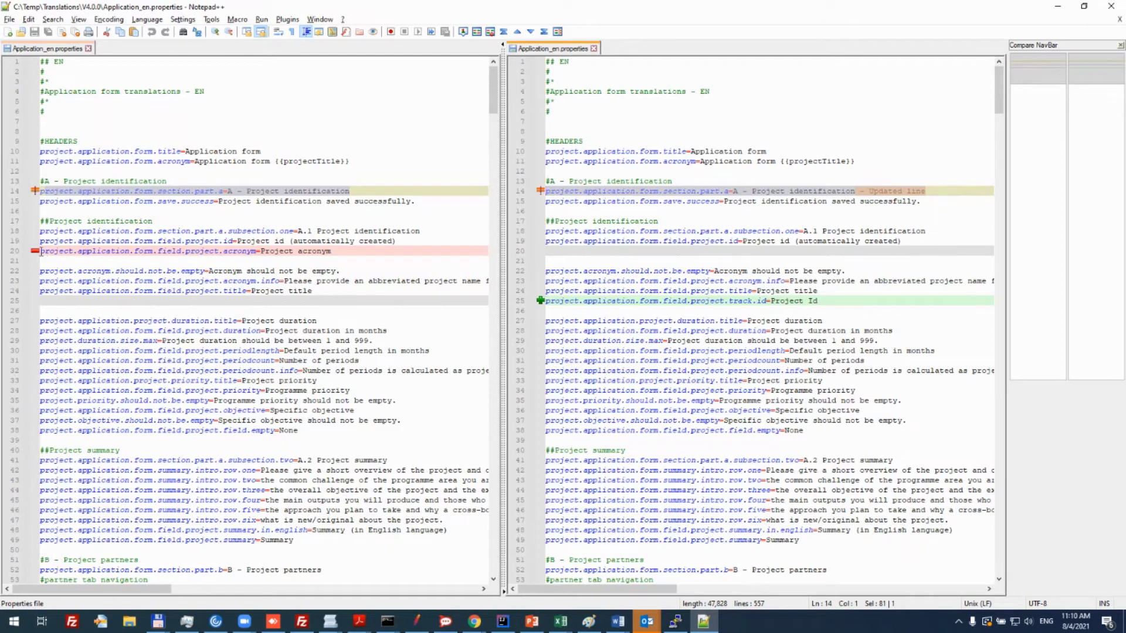
{"action": "left_click_drag", "start_coordinate": [40, 251], "coordinate": [326, 251]}
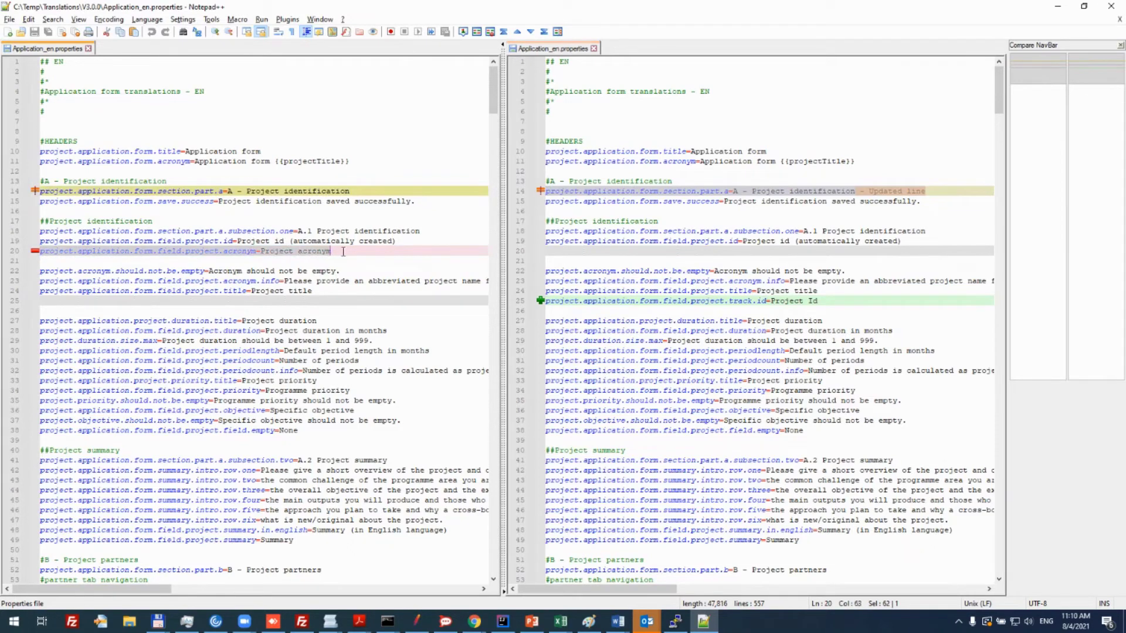
{"action": "left_click_drag", "start_coordinate": [840, 302], "coordinate": [551, 299]}
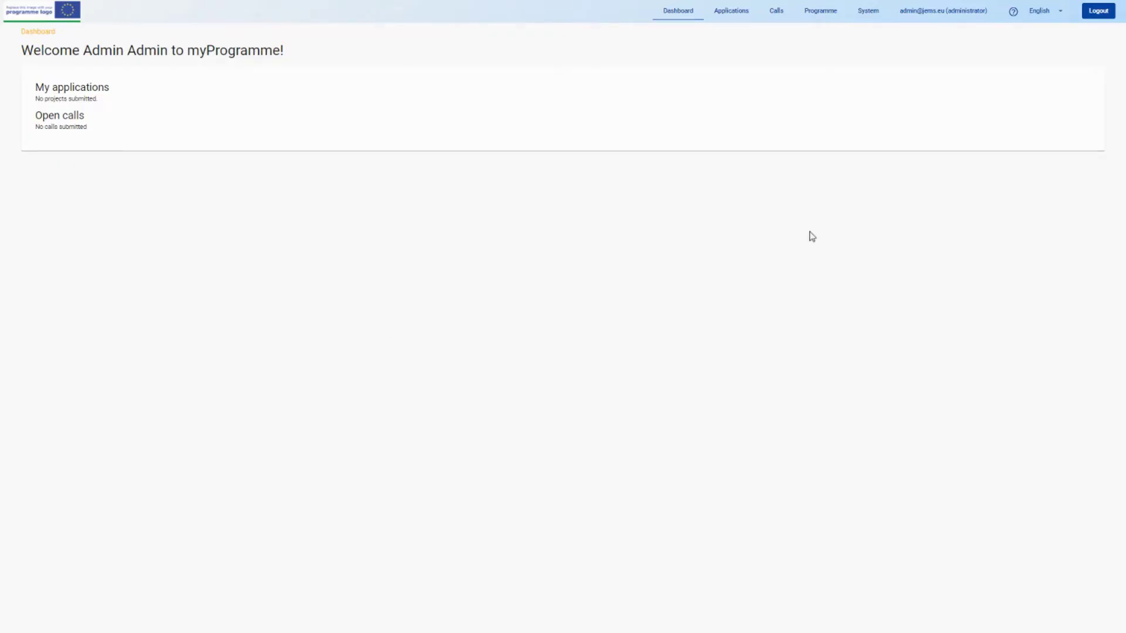
- Switch to Jems and download the uploaded Deutsch and русский application translation files from the programme's translation management
{"action": "left_click", "coordinate": [833, 12]}
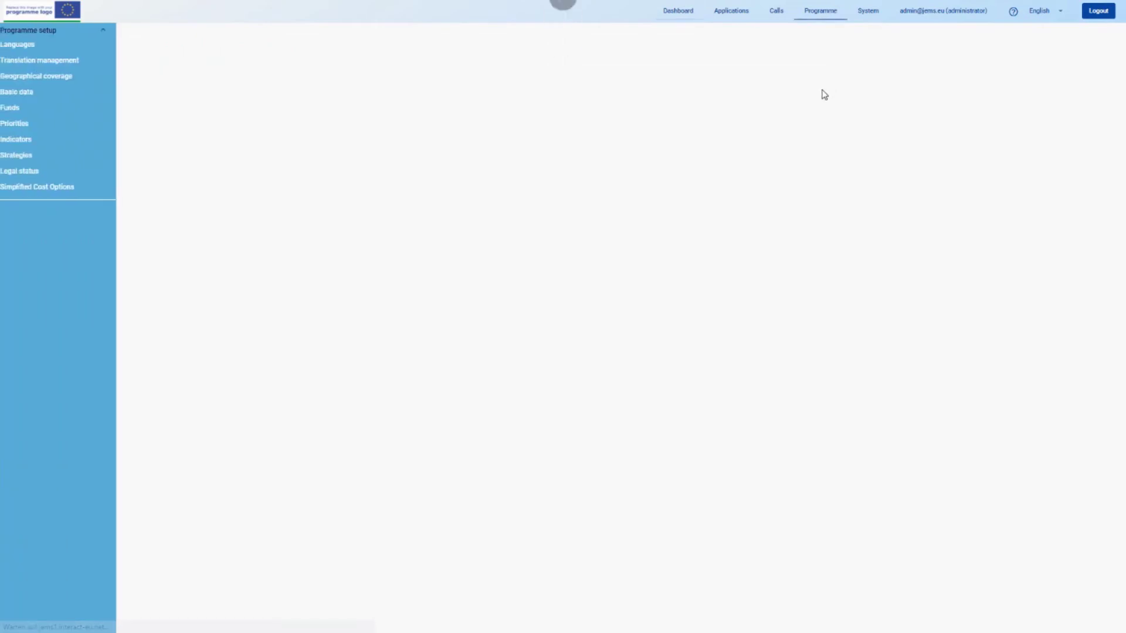
{"action": "left_click", "coordinate": [84, 62]}
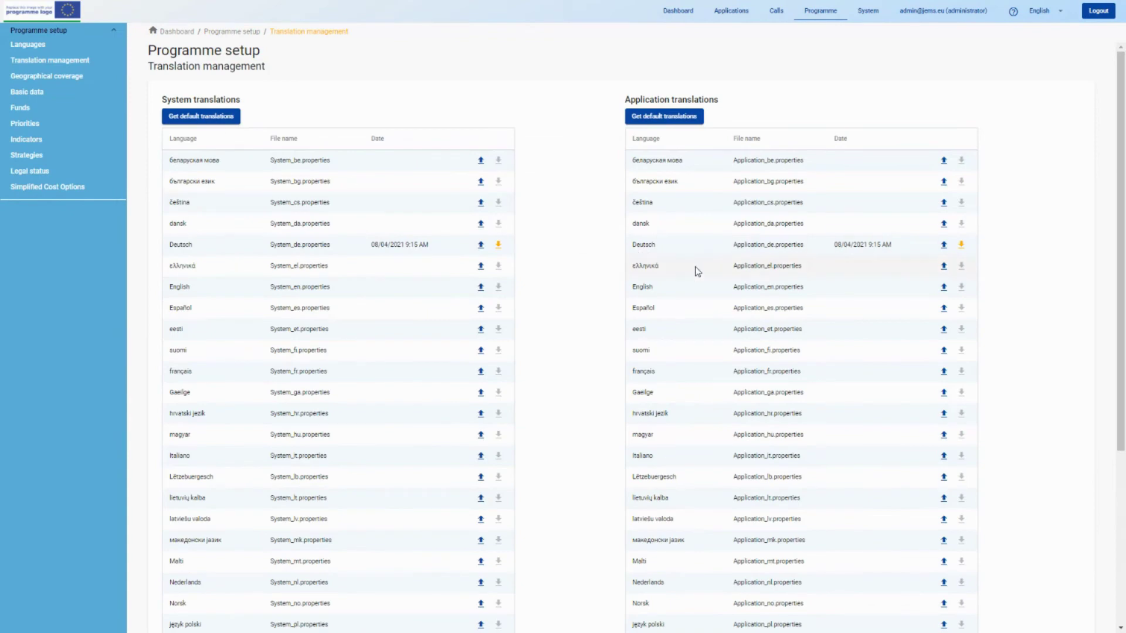
{"action": "left_click_drag", "start_coordinate": [632, 245], "coordinate": [912, 251]}
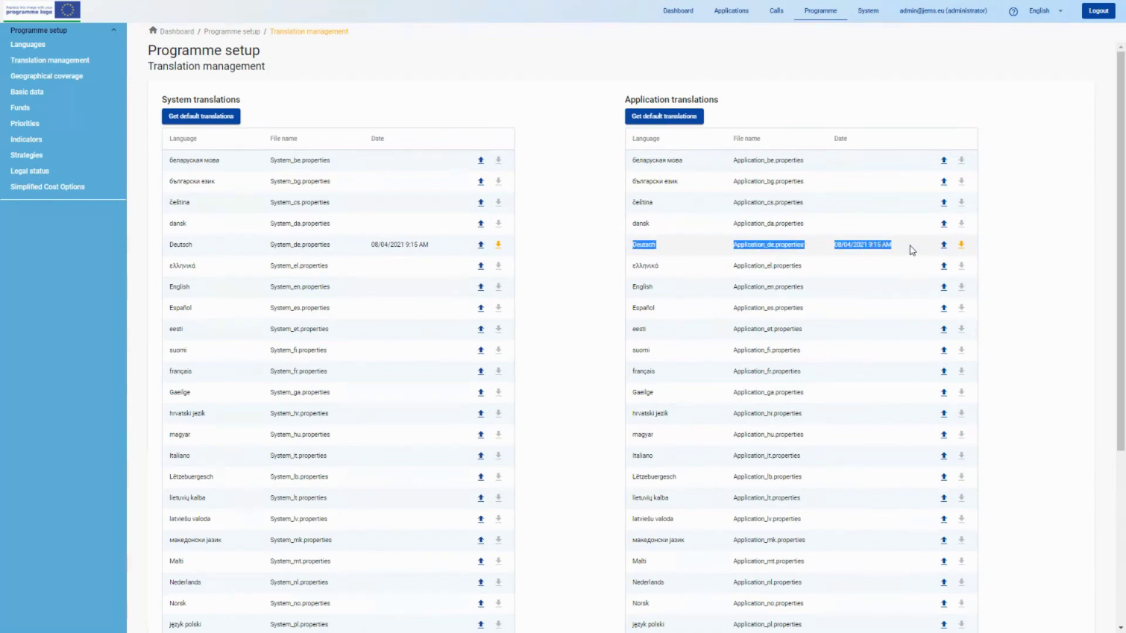
{"action": "left_click", "coordinate": [962, 245]}
{"action": "scroll", "coordinate": [815, 311], "scroll_direction": "down", "scroll_amount": 5}
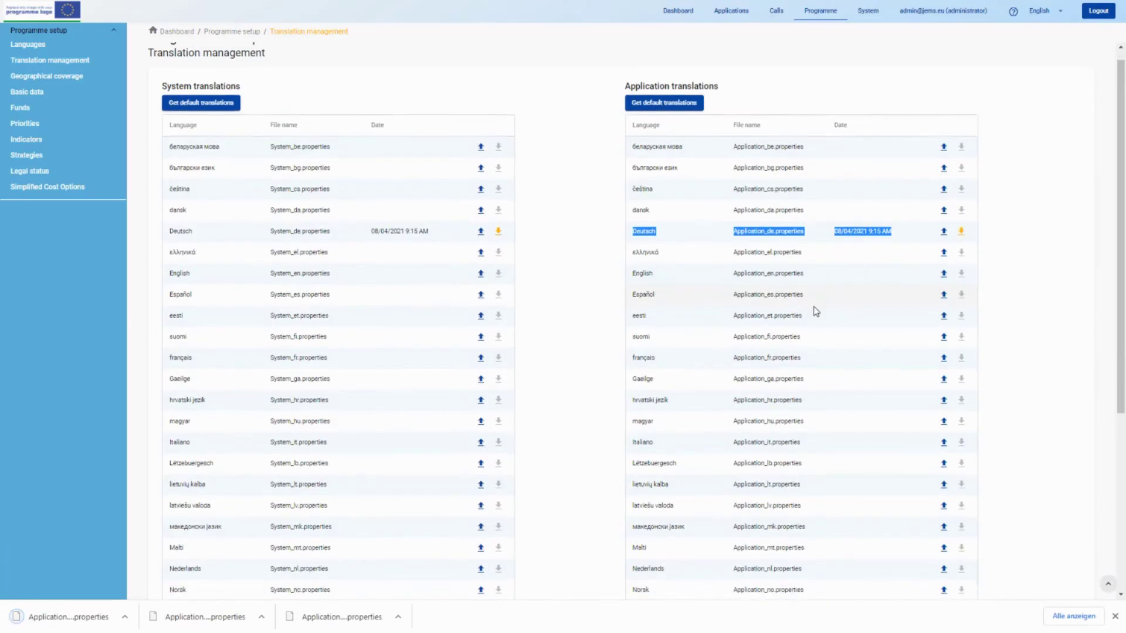
{"action": "left_click_drag", "start_coordinate": [631, 395], "coordinate": [969, 402]}
{"action": "left_click", "coordinate": [960, 397]}
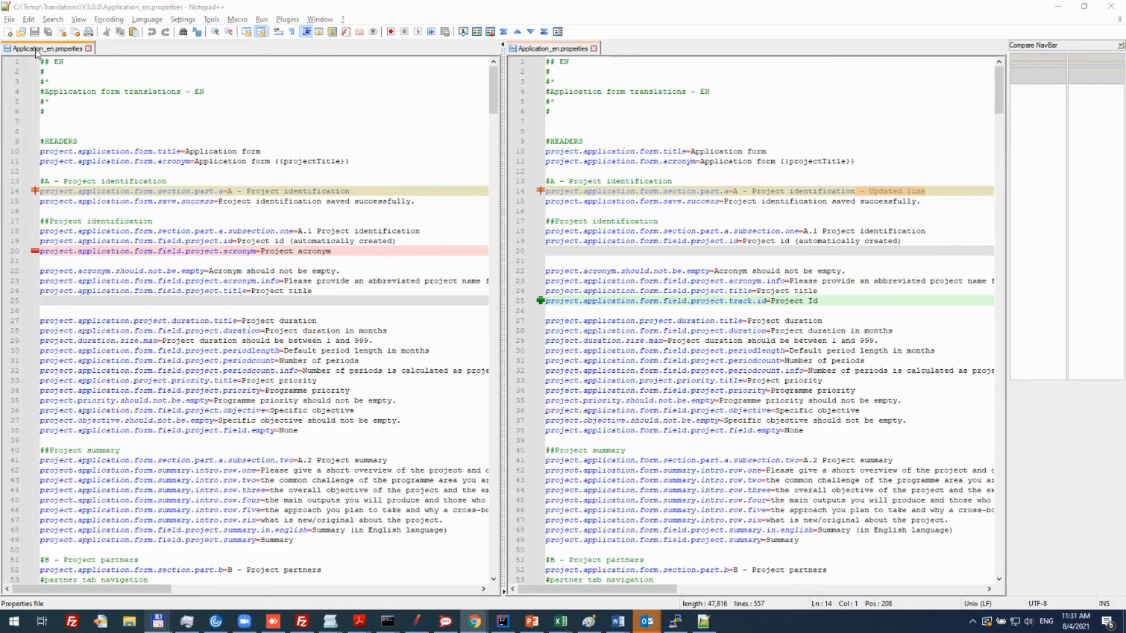
- Switch to Notepad++ and open Application_de.properties and Application_ru.properties together from the V3.0.0 folder
{"action": "left_click", "coordinate": [21, 32]}
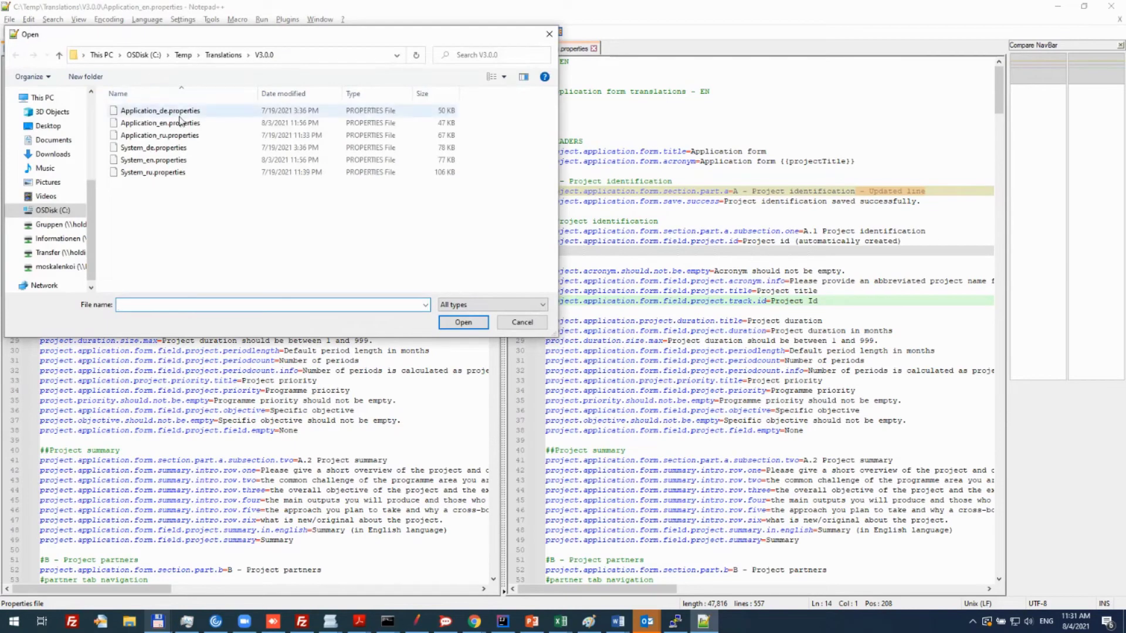
{"action": "left_click", "coordinate": [180, 112]}
{"action": "left_click", "coordinate": [182, 136], "text": "ctrl"}
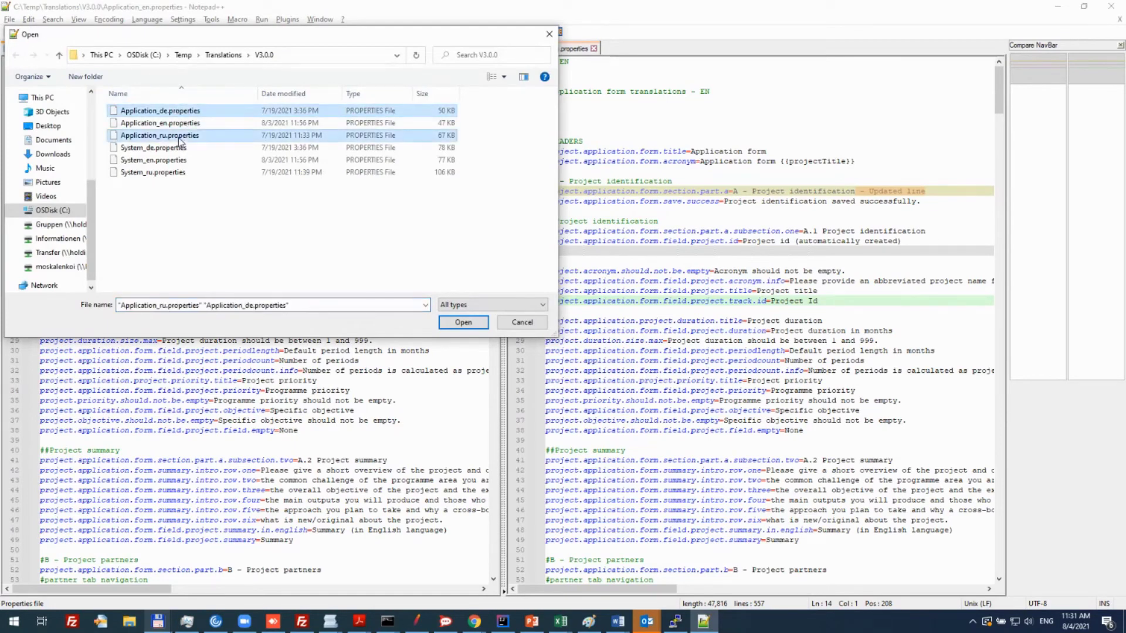
{"action": "left_click", "coordinate": [463, 323]}
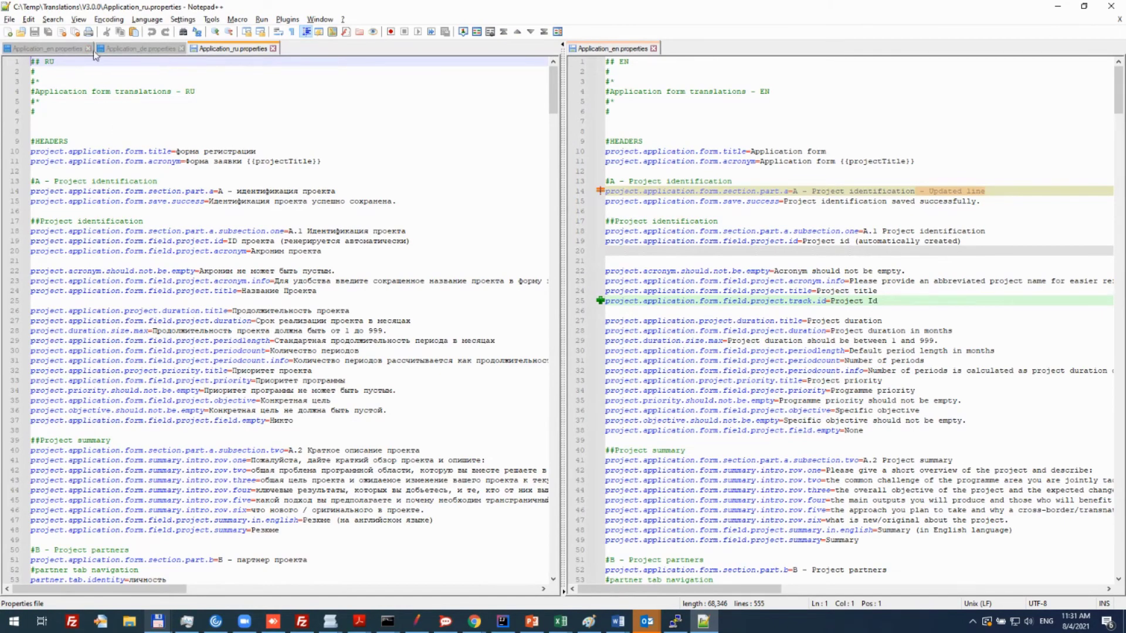
- Copy "- Updated line" from the V4.0.0 English file and append it to project.application.form.section.part.a in Application_de.properties
{"action": "left_click", "coordinate": [47, 48]}
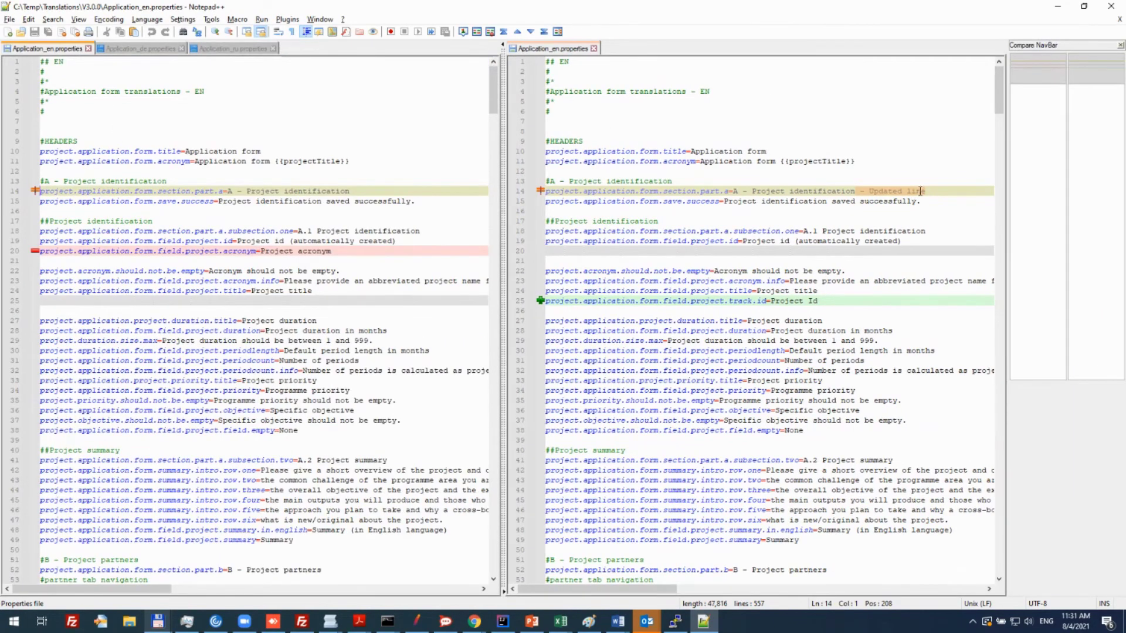
{"action": "left_click_drag", "start_coordinate": [927, 191], "coordinate": [861, 191]}
{"action": "key", "text": "ctrl+c"}
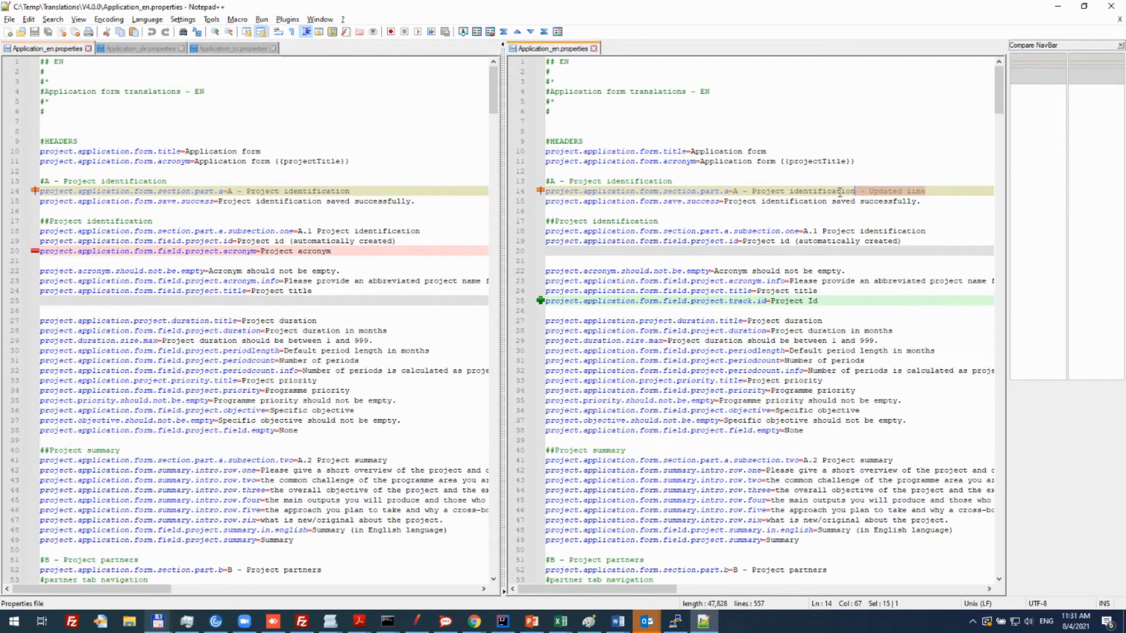
{"action": "left_click", "coordinate": [146, 49]}
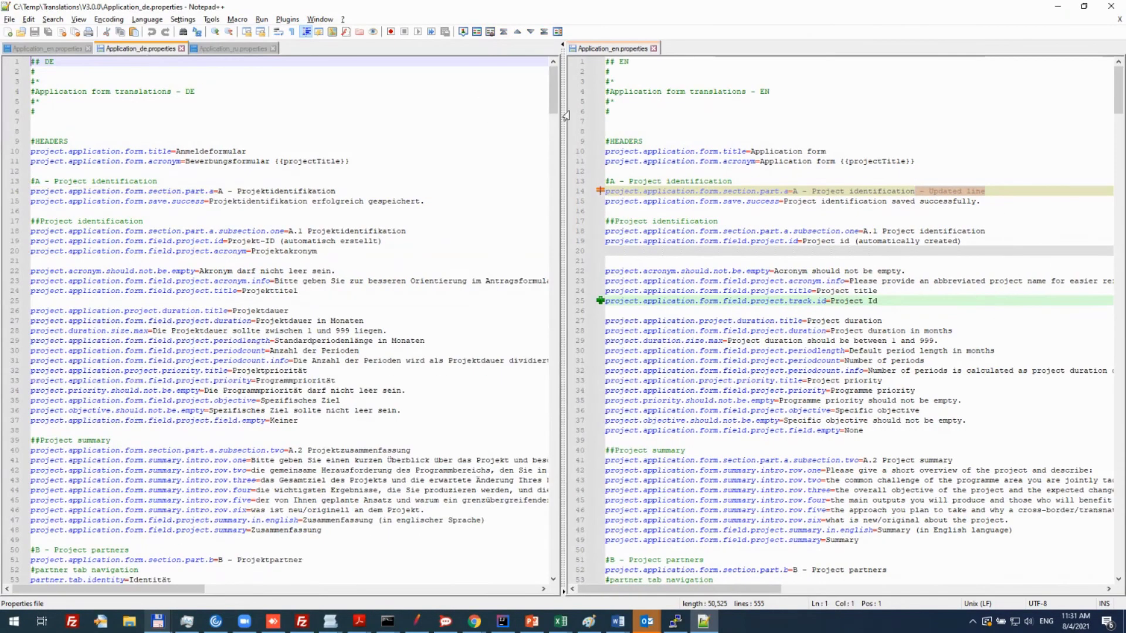
{"action": "left_click", "coordinate": [363, 190]}
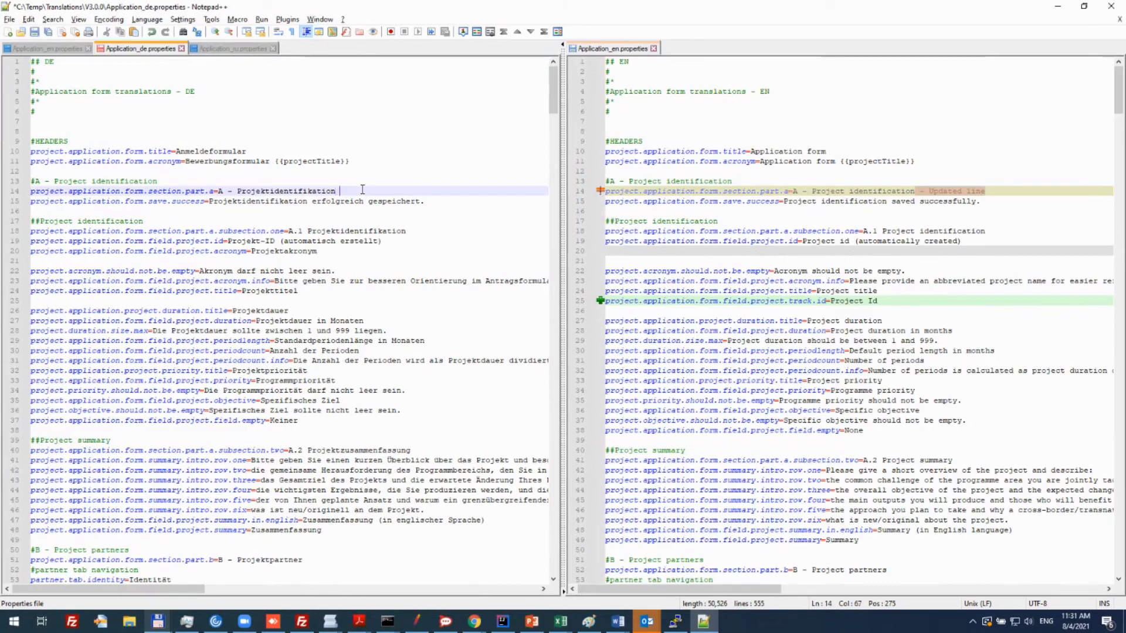
{"action": "key", "text": "ctrl+v"}
- Append the copied "- Updated line" text to project.application.form.section.part.a in Application_ru.properties
{"action": "left_click", "coordinate": [223, 48]}
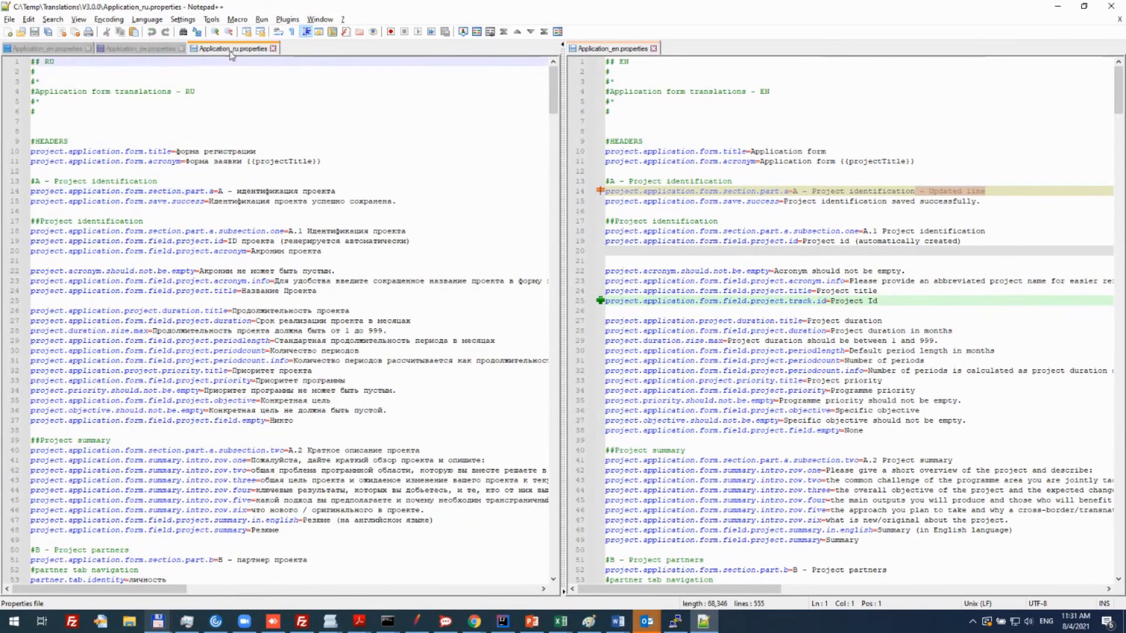
{"action": "left_click", "coordinate": [365, 190]}
{"action": "key", "text": "ctrl+v"}
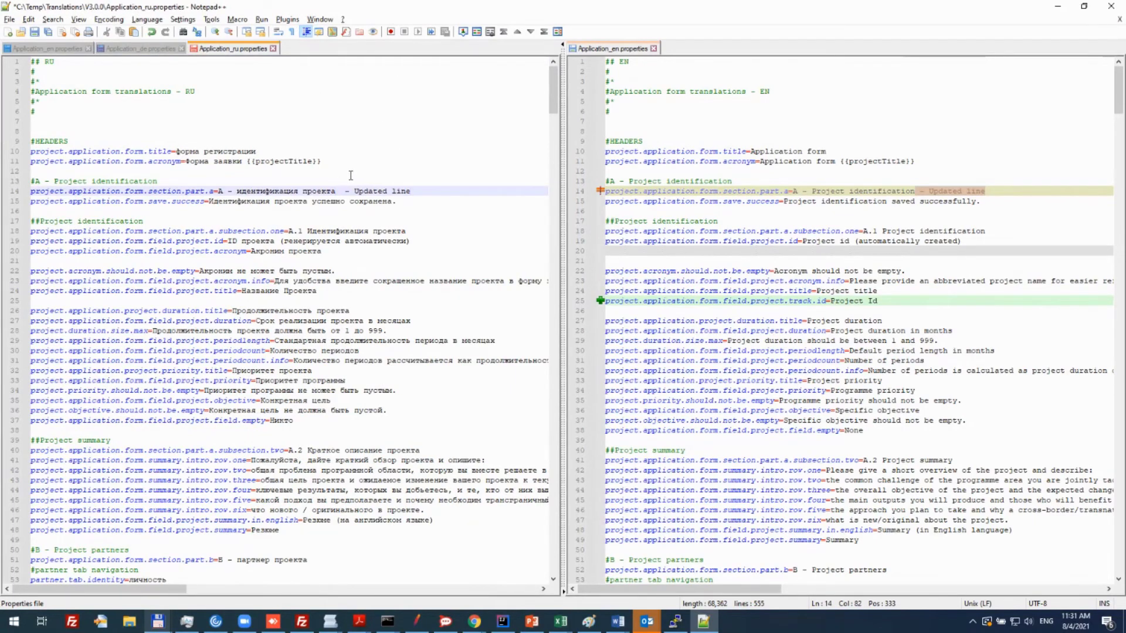
- Find the key project.application.form.field.project.acronym, taken from the V3.0.0 English file, in Application_de.properties and delete its whole line
{"action": "left_click", "coordinate": [39, 50]}
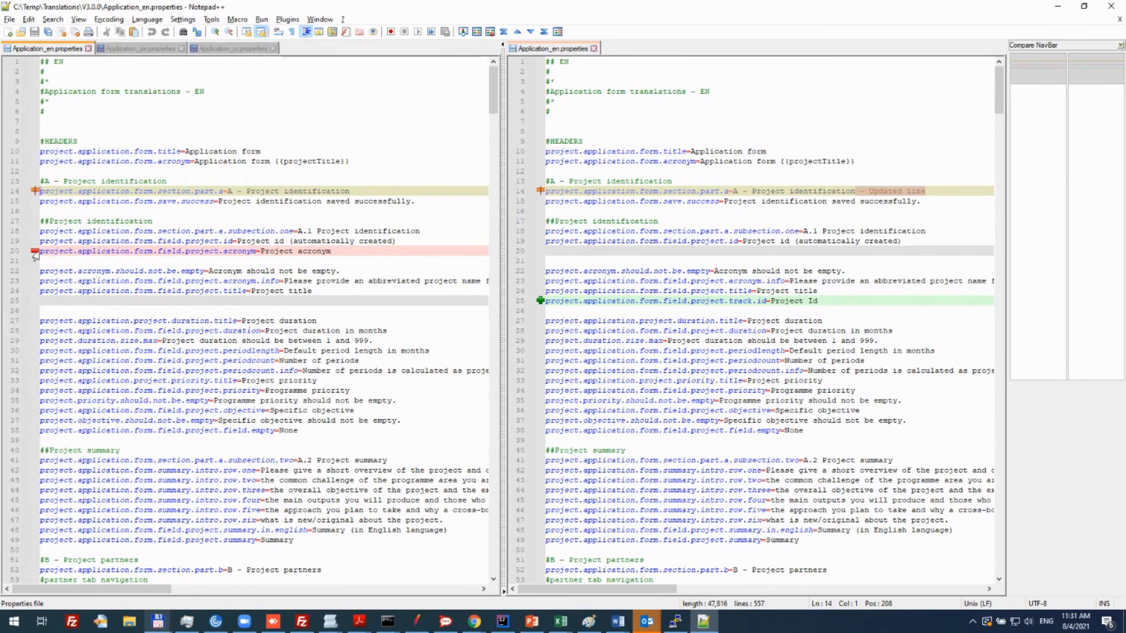
{"action": "left_click_drag", "start_coordinate": [345, 250], "coordinate": [62, 242]}
{"action": "left_click_drag", "start_coordinate": [258, 251], "coordinate": [34, 252]}
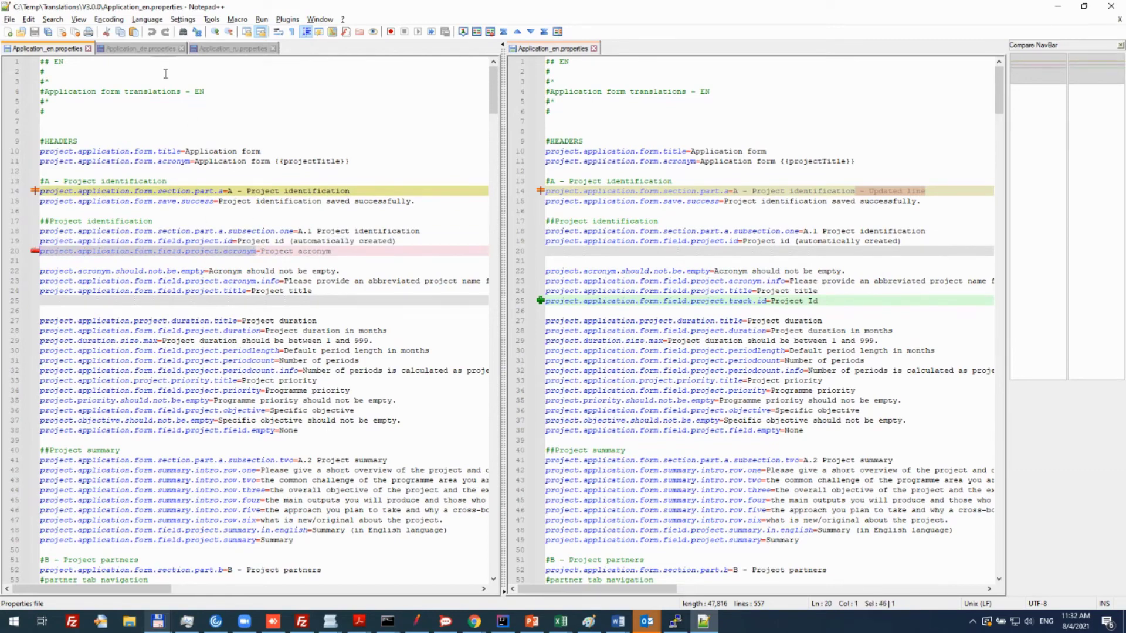
{"action": "left_click", "coordinate": [151, 49]}
{"action": "left_click", "coordinate": [341, 162]}
{"action": "key", "text": "ctrl+f"}
{"action": "type", "text": "project.application.form.field.project.acronym"}
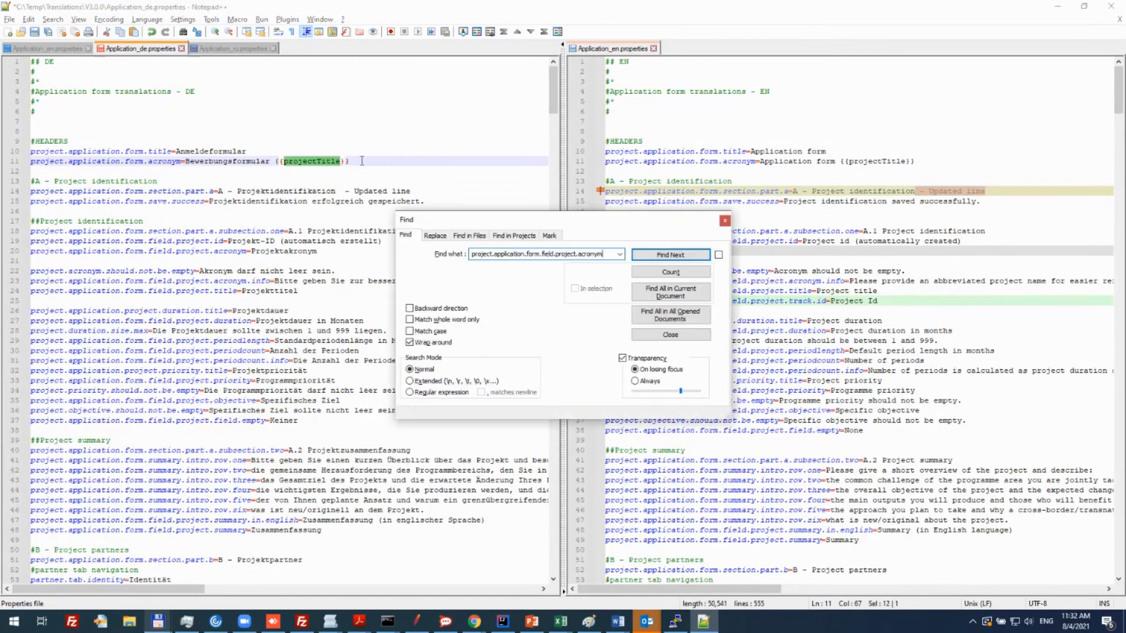
{"action": "key", "text": "Return"}
{"action": "left_click", "coordinate": [332, 253]}
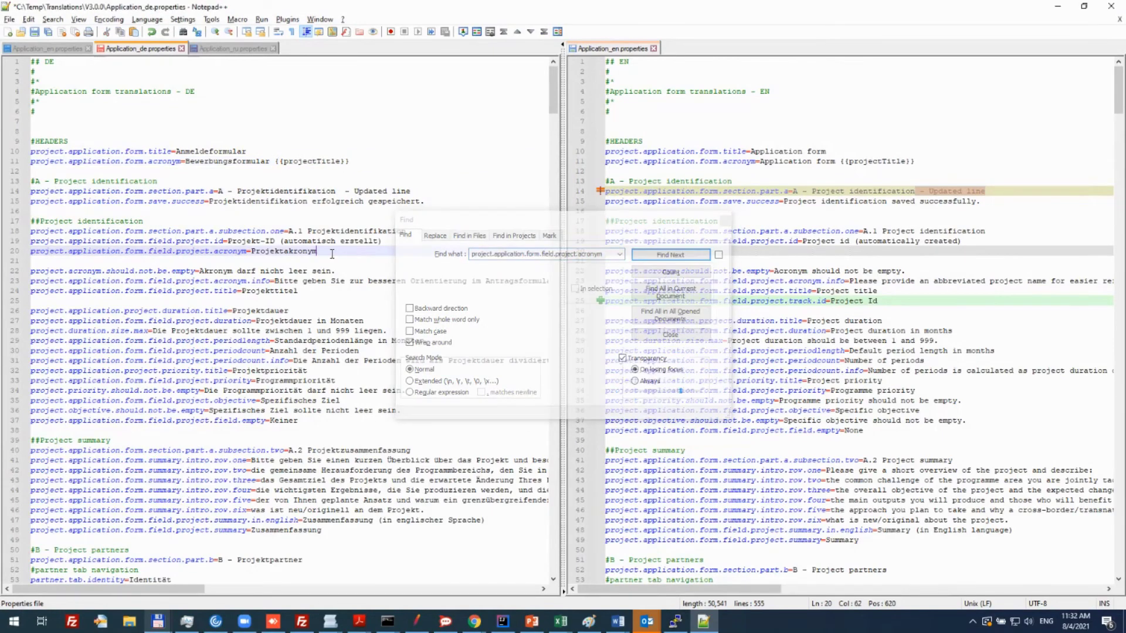
{"action": "key", "text": "shift+Home"}
{"action": "key", "text": "Delete"}
{"action": "key", "text": "BackSpace"}
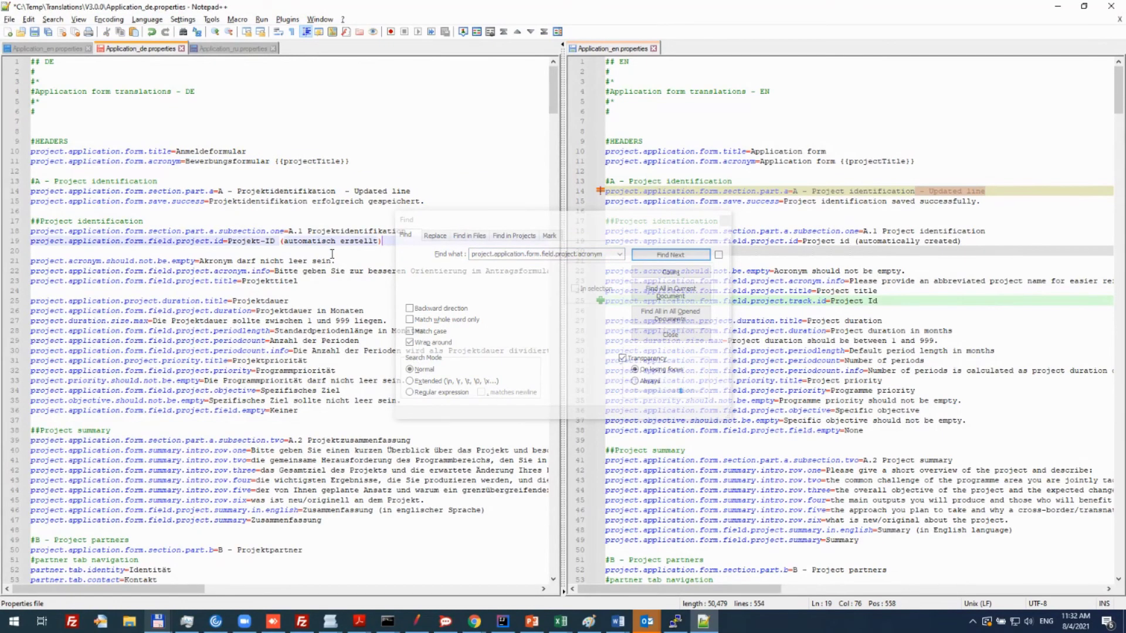
- Delete the project.application.form.field.project.acronym line from Application_ru.properties, then return to the English file comparison with the search closed
{"action": "left_click", "coordinate": [226, 49]}
{"action": "key", "text": "ctrl+f"}
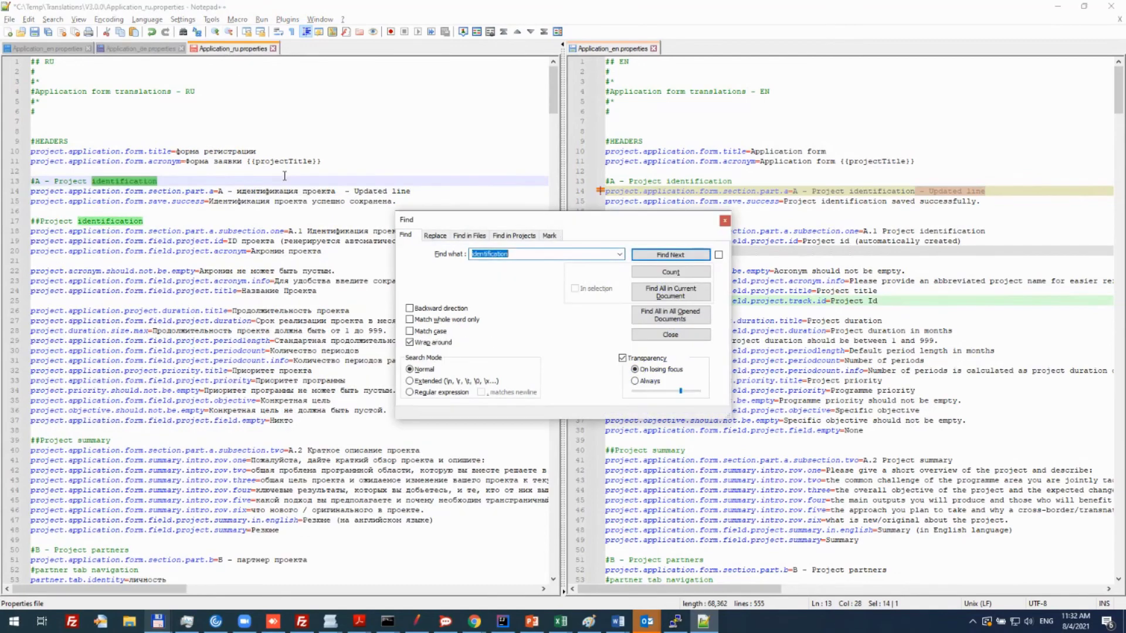
{"action": "key", "text": "Return"}
{"action": "left_click", "coordinate": [322, 252]}
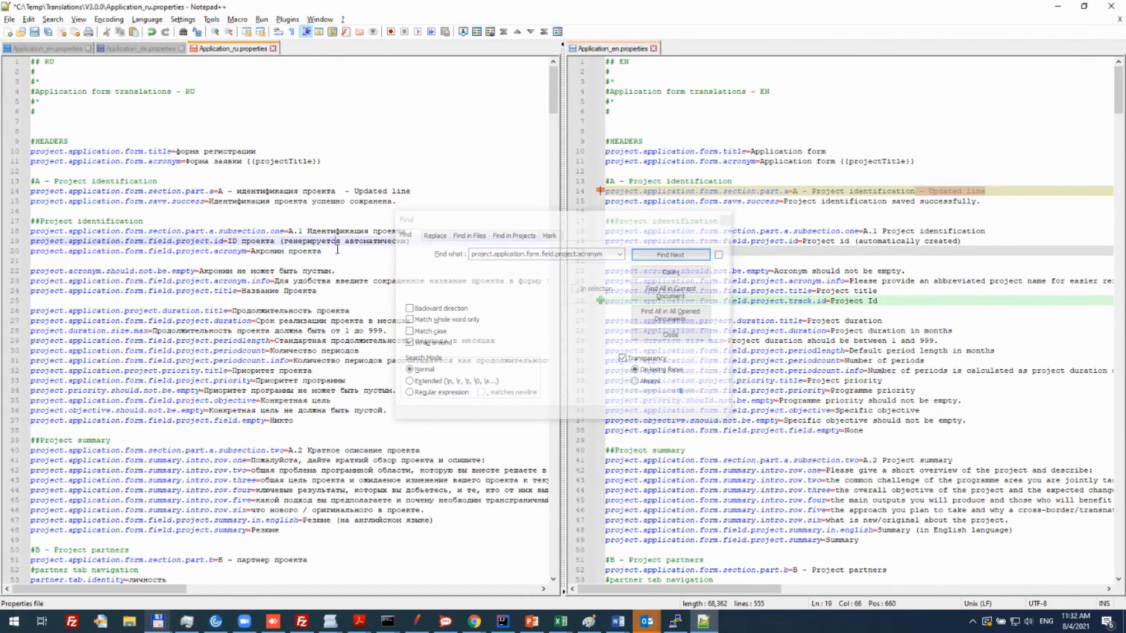
{"action": "key", "text": "shift+Home"}
{"action": "key", "text": "Delete"}
{"action": "key", "text": "BackSpace"}
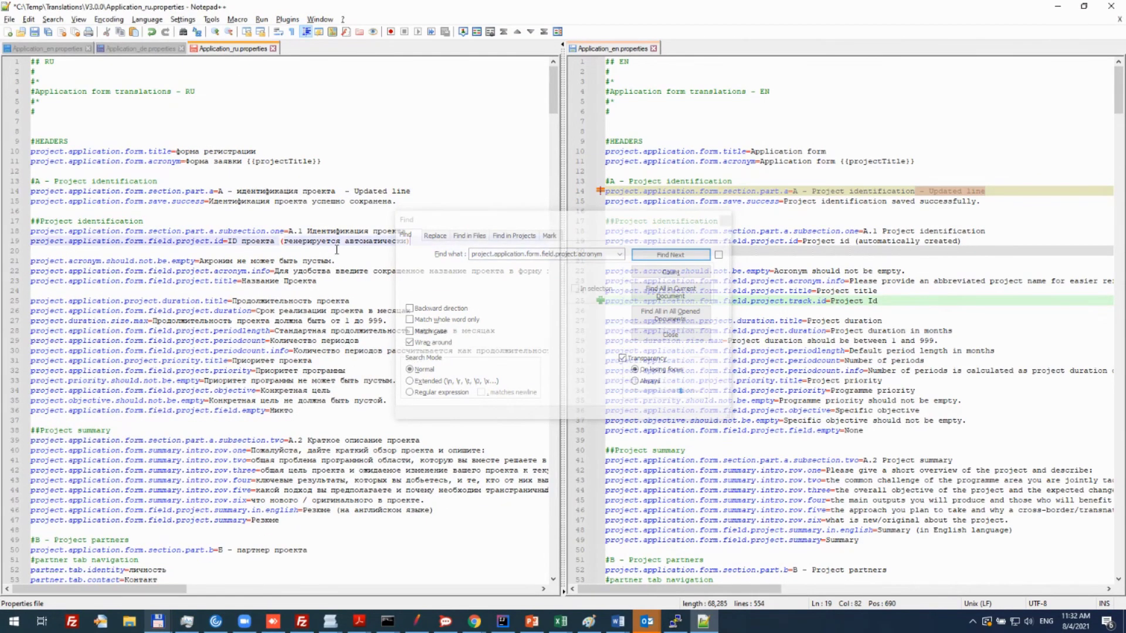
{"action": "left_click", "coordinate": [48, 49]}
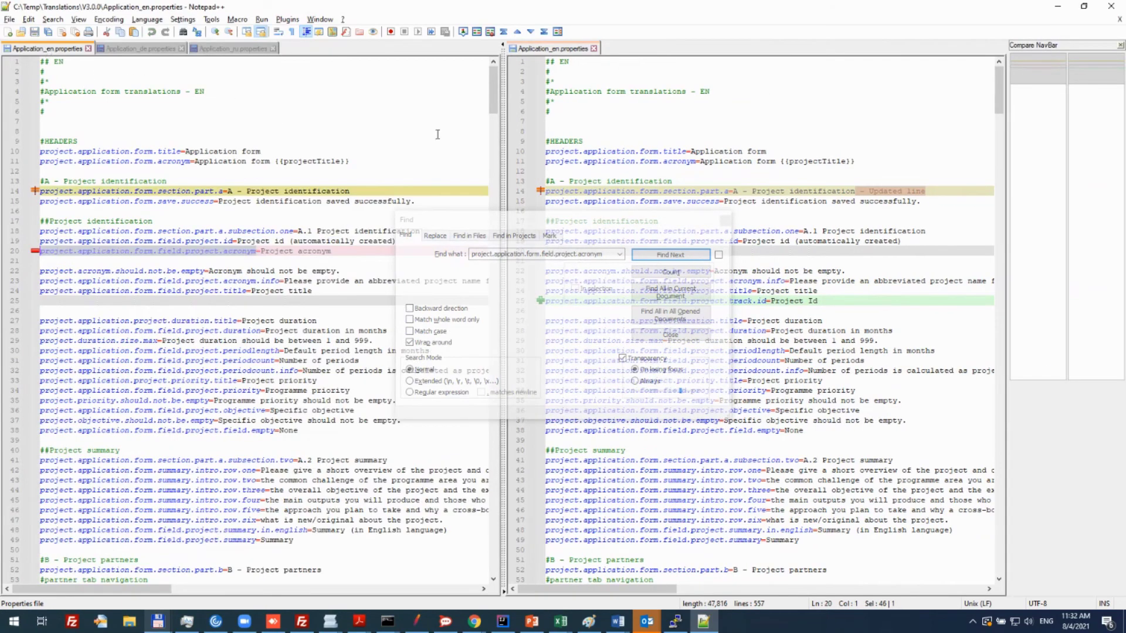
{"action": "left_click", "coordinate": [730, 220]}
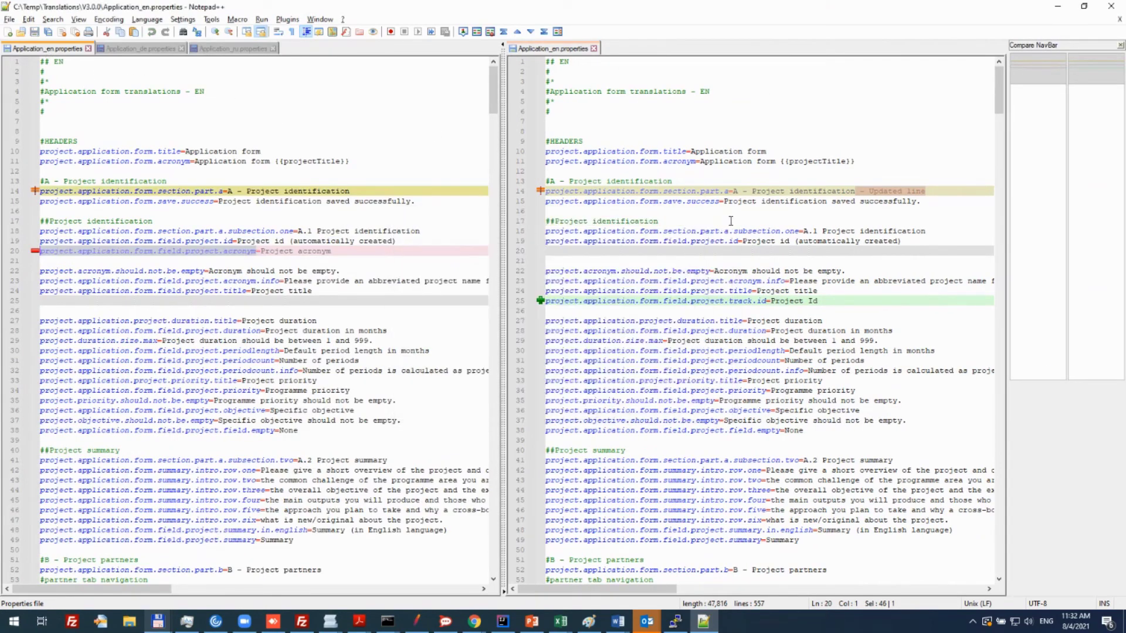
- Copy the project.application.form.field.project.track.id=Project Id line from the V4.0.0 English file and insert it below the project title line in Application_de.properties
{"action": "left_click", "coordinate": [682, 301]}
{"action": "left_click_drag", "start_coordinate": [820, 301], "coordinate": [541, 299]}
{"action": "key", "text": "ctrl+c"}
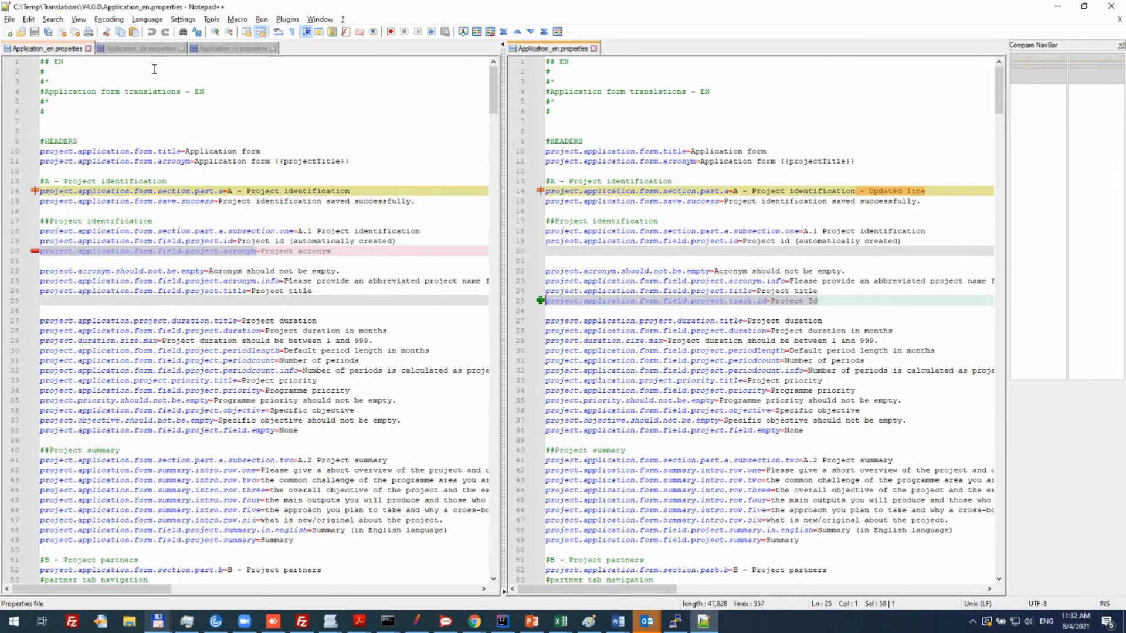
{"action": "left_click", "coordinate": [141, 49]}
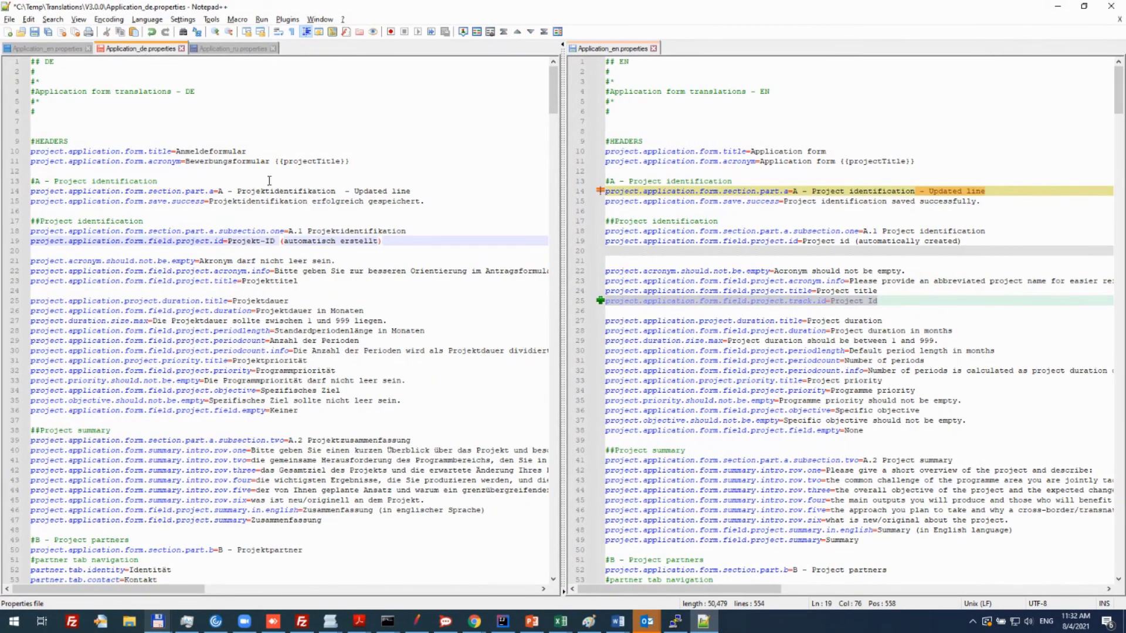
{"action": "left_click", "coordinate": [321, 285]}
{"action": "key", "text": "Return"}
{"action": "key", "text": "ctrl+v"}
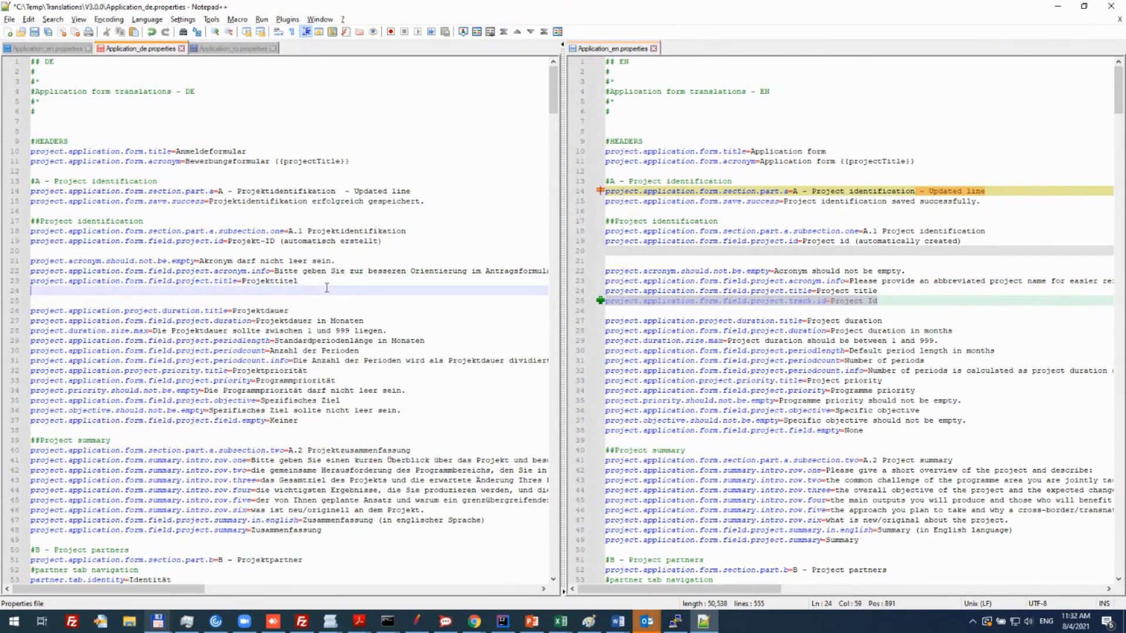
- Insert the copied project.application.form.field.project.track.id=Project Id line below the project title line in Application_ru.properties and save the file
{"action": "left_click", "coordinate": [234, 51]}
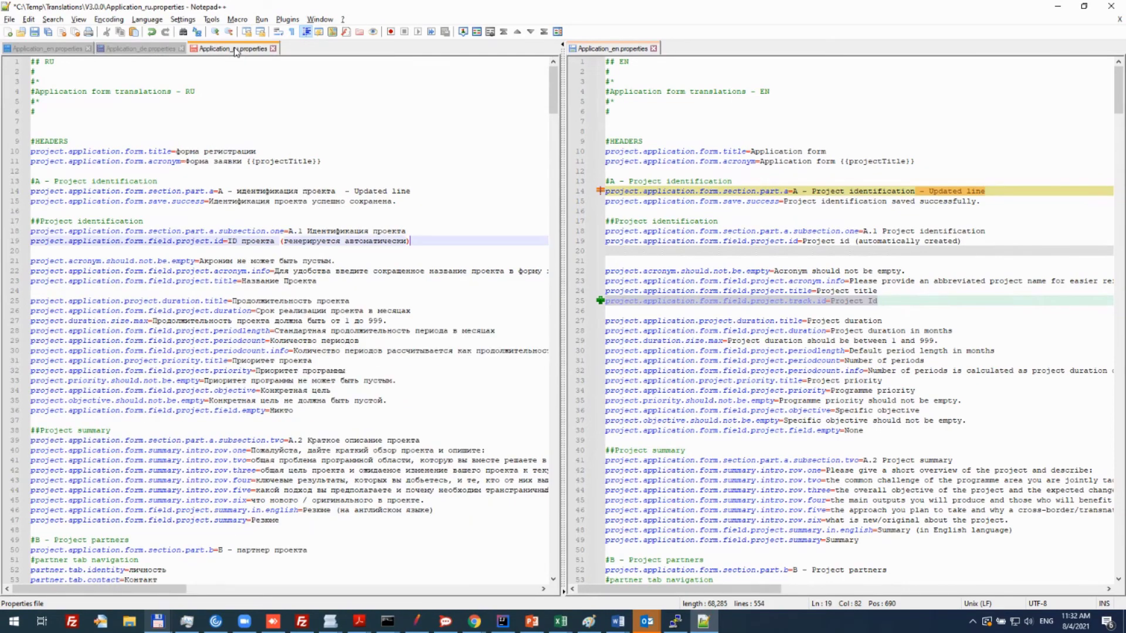
{"action": "left_click", "coordinate": [360, 280]}
{"action": "key", "text": "Return"}
{"action": "key", "text": "ctrl+v"}
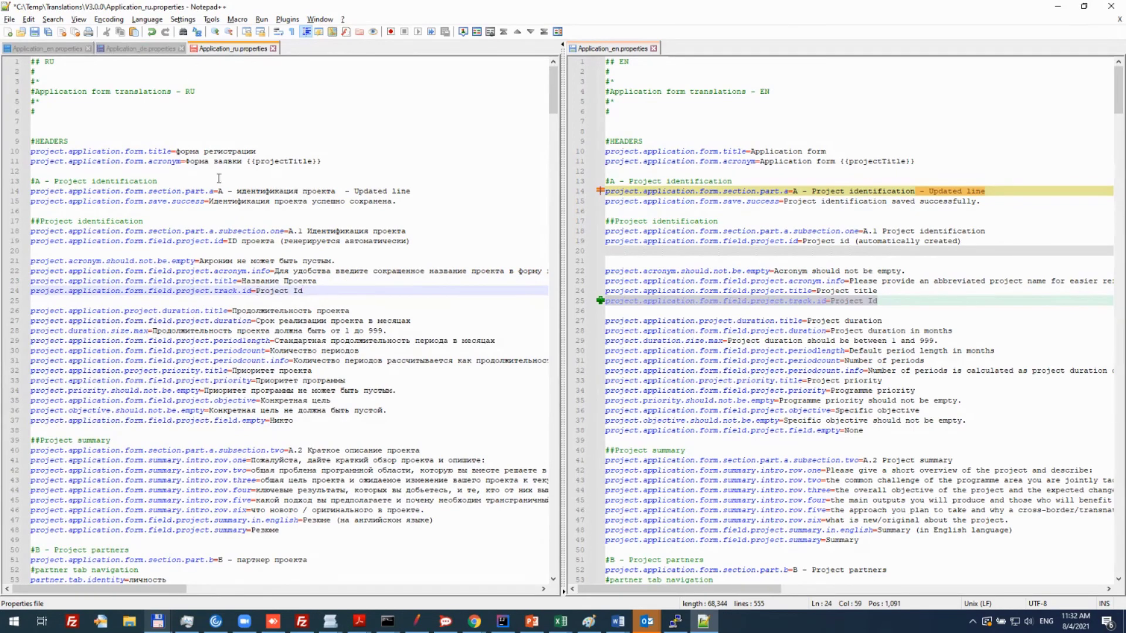
{"action": "key", "text": "ctrl+s"}
{"action": "key", "text": "ctrl+Tab"}
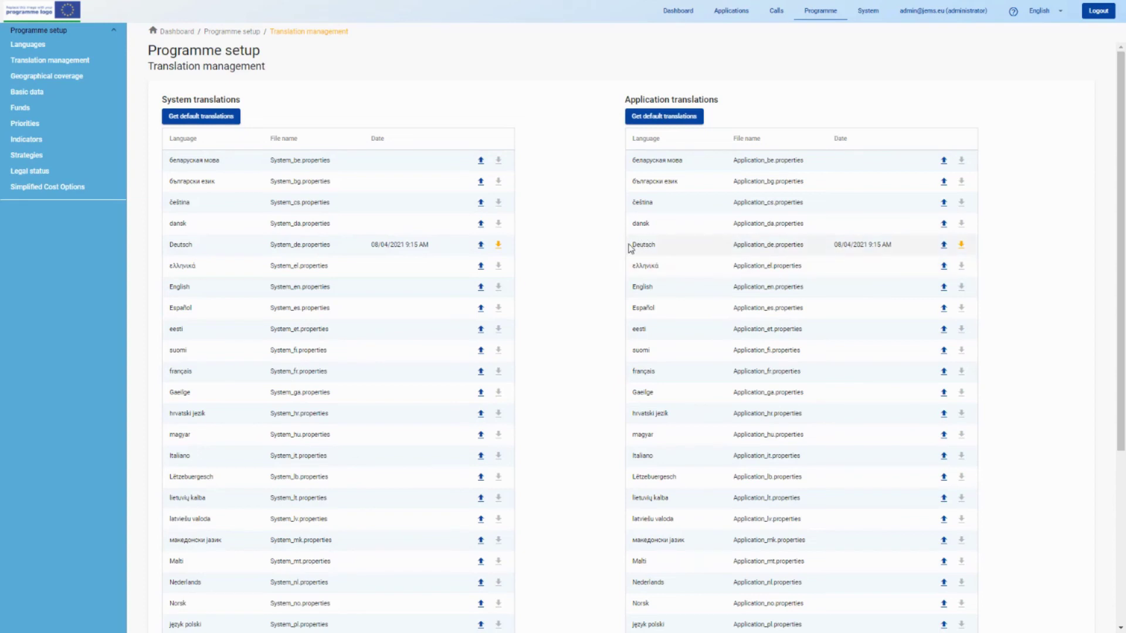
- In Jems translation management, upload Application_de.properties from the V4.0.0 folder as the Deutsch application translation and check its upload date
{"action": "left_click_drag", "start_coordinate": [629, 247], "coordinate": [892, 244]}
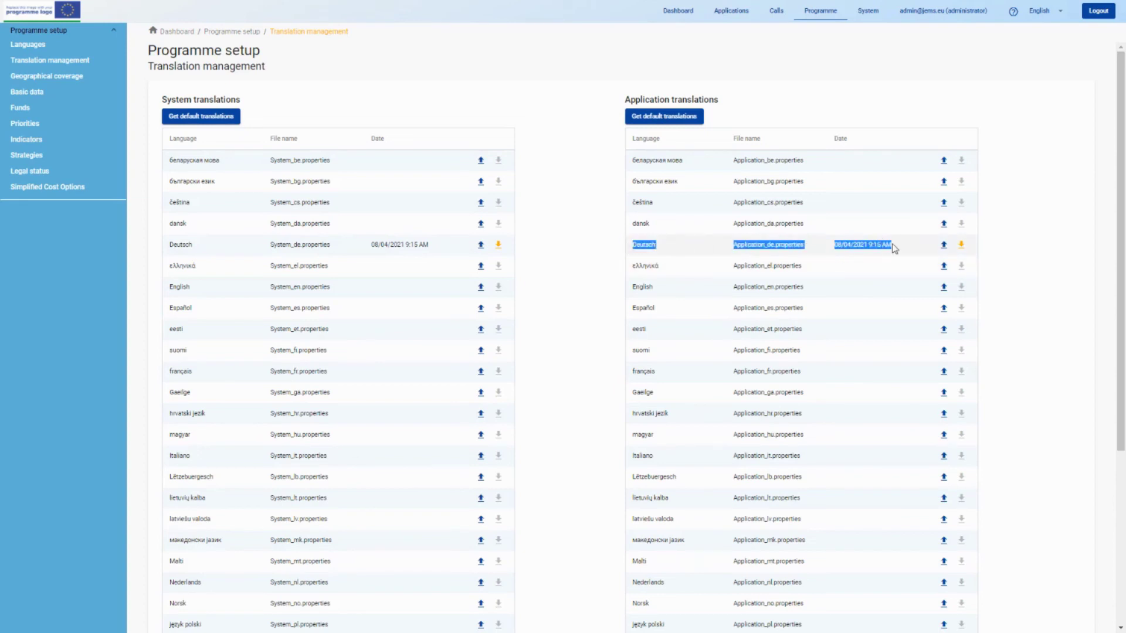
{"action": "left_click", "coordinate": [944, 247]}
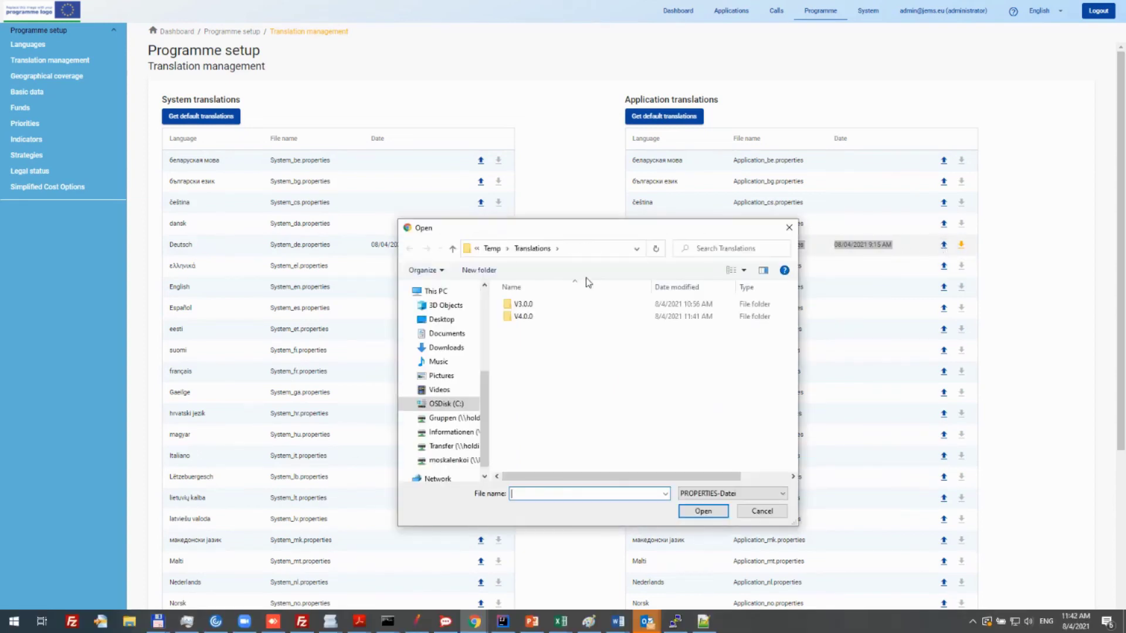
{"action": "double_click", "coordinate": [538, 316]}
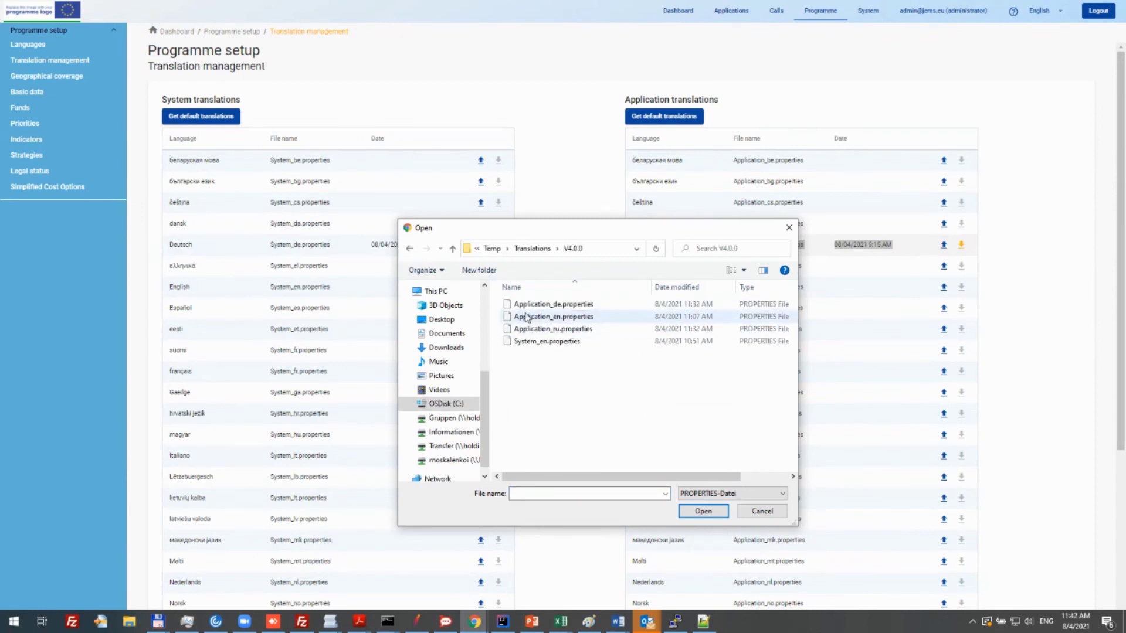
{"action": "left_click", "coordinate": [593, 306]}
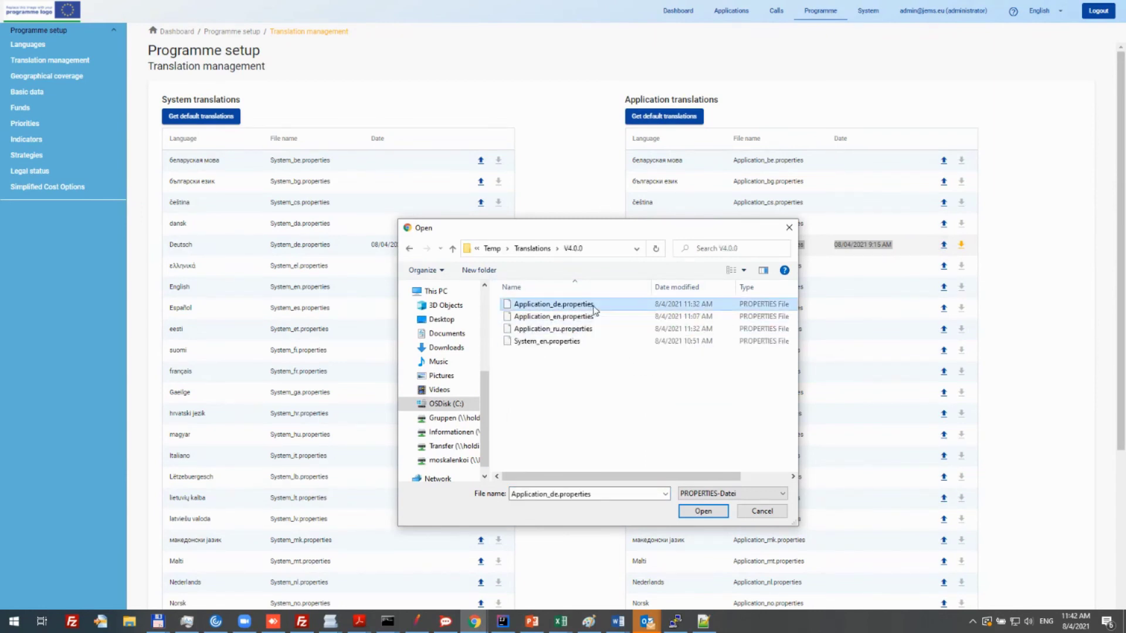
{"action": "left_click", "coordinate": [709, 513]}
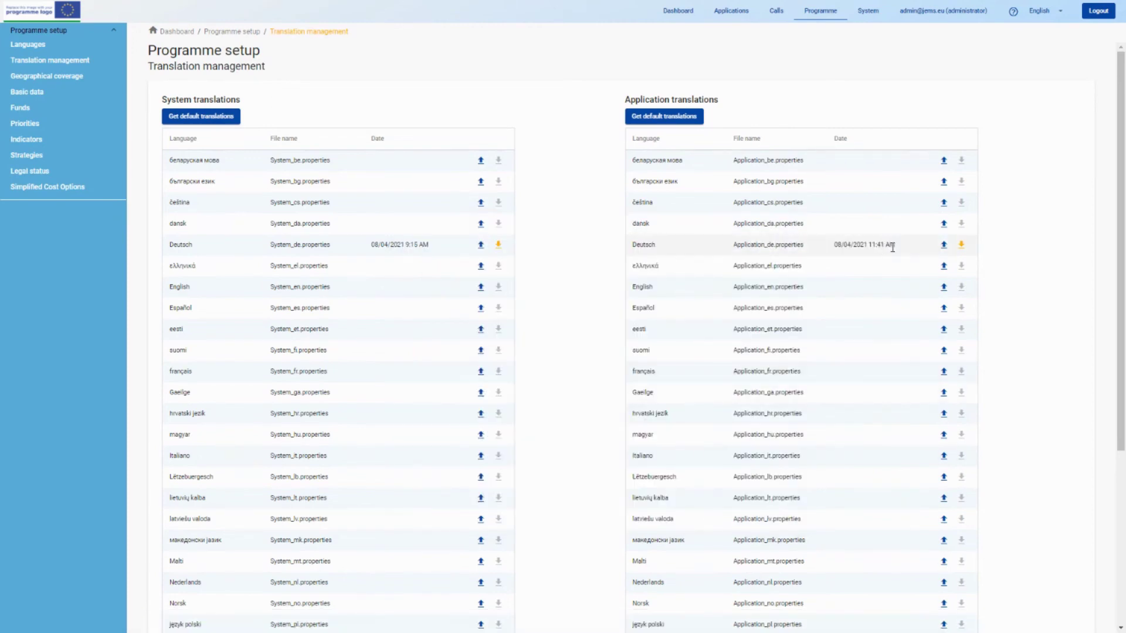
{"action": "left_click_drag", "start_coordinate": [902, 247], "coordinate": [836, 251]}
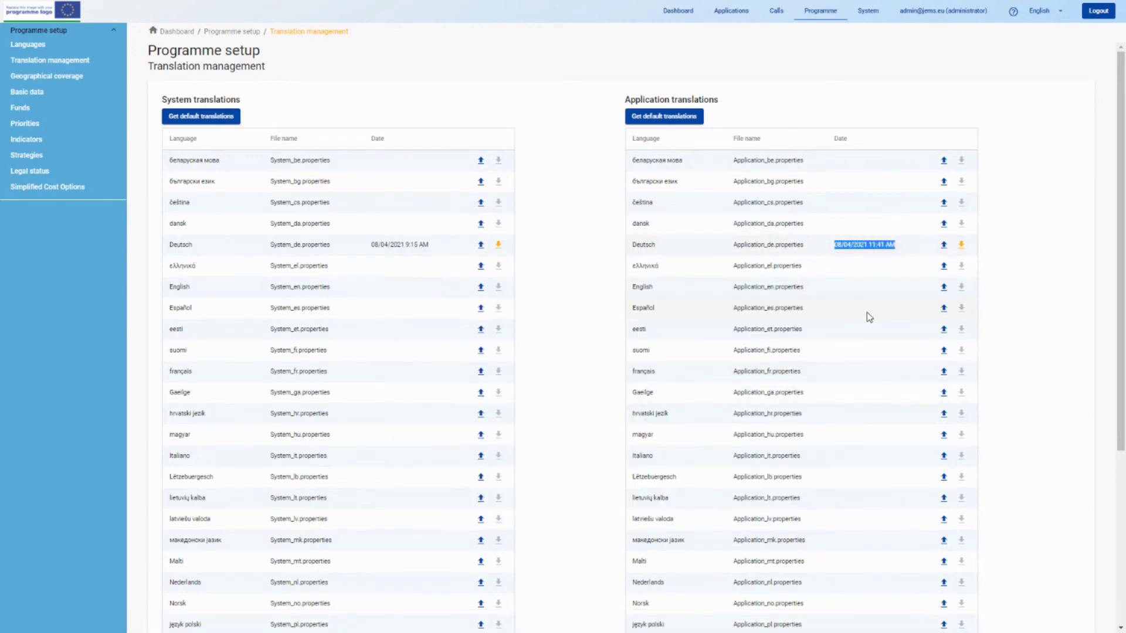
- Upload Application_ru.properties from the V4.0.0 folder as the Russian application translation and check its upload date
{"action": "scroll", "coordinate": [867, 313], "scroll_direction": "down", "scroll_amount": 5}
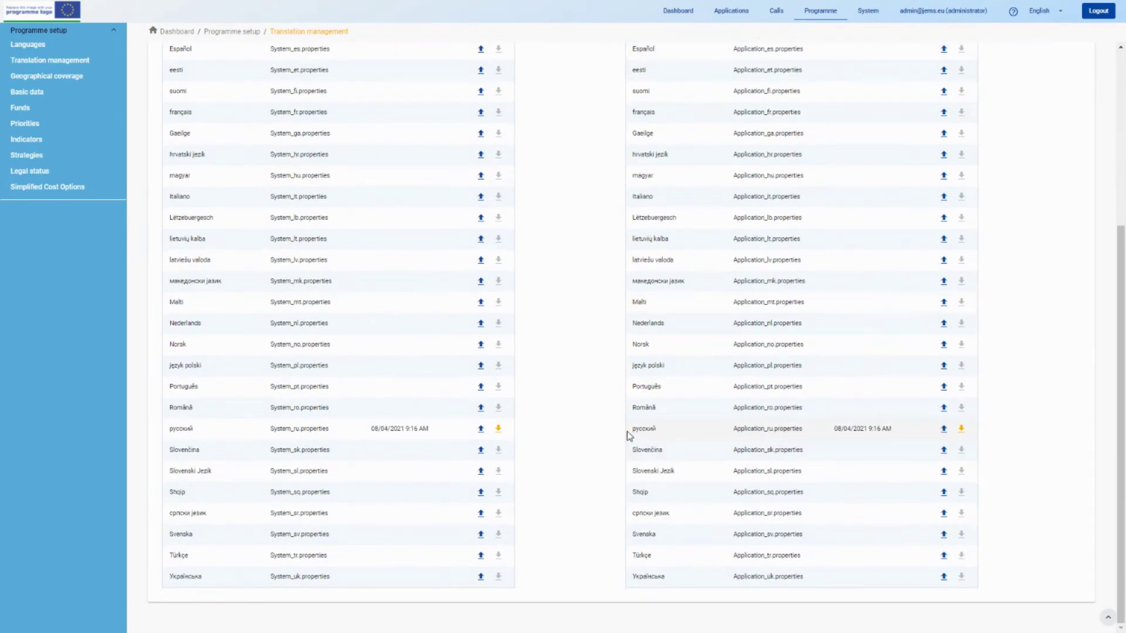
{"action": "left_click_drag", "start_coordinate": [628, 431], "coordinate": [903, 427]}
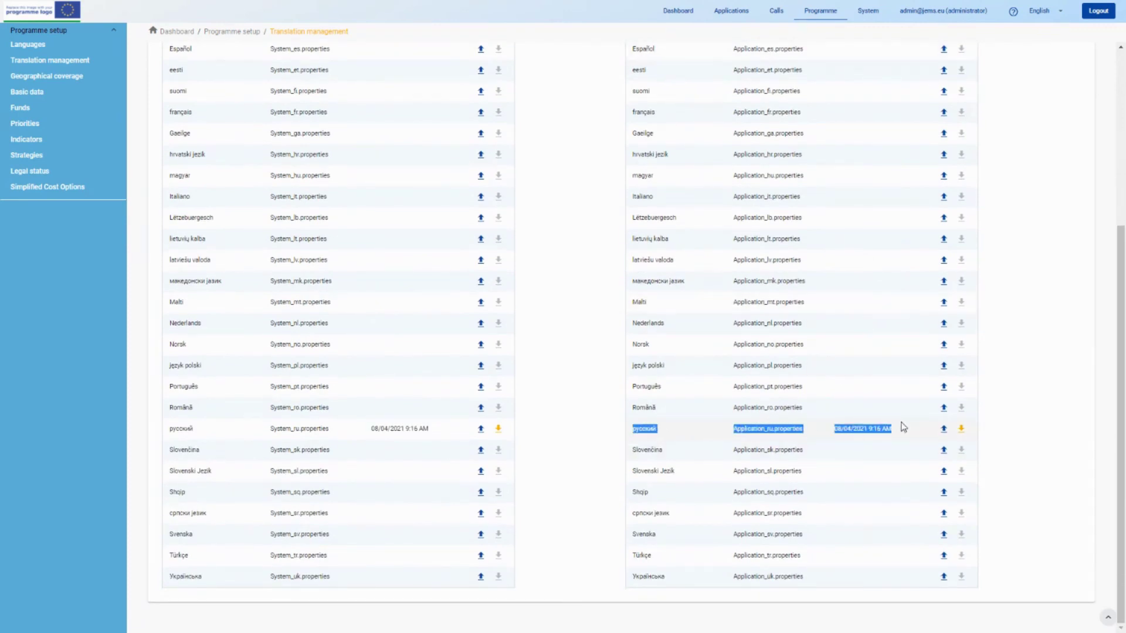
{"action": "left_click", "coordinate": [944, 428]}
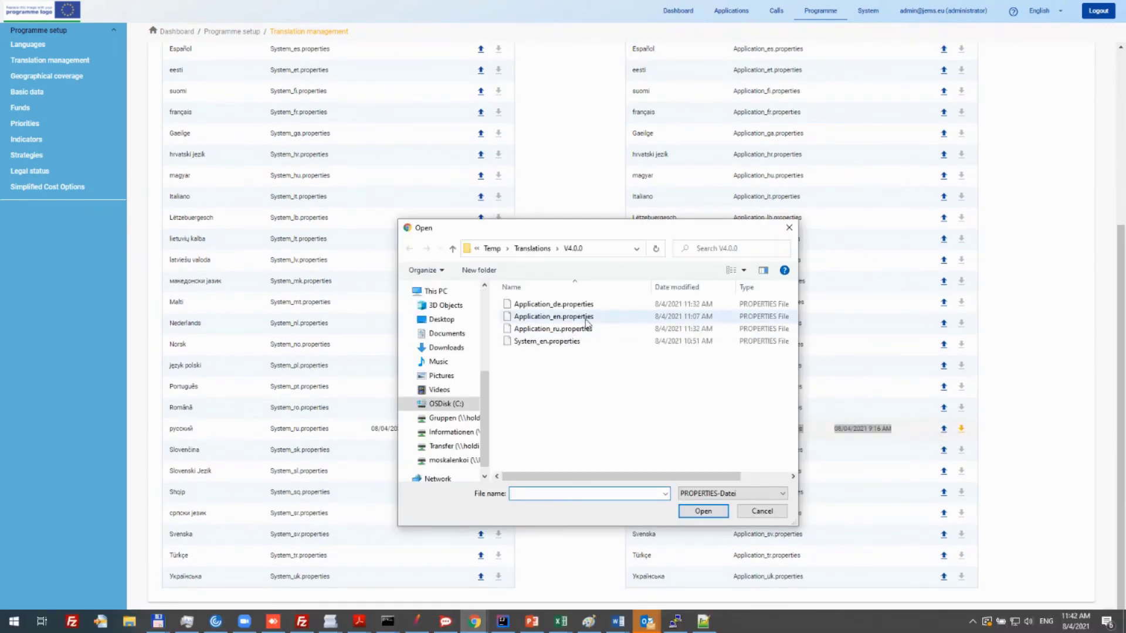
{"action": "left_click", "coordinate": [542, 330]}
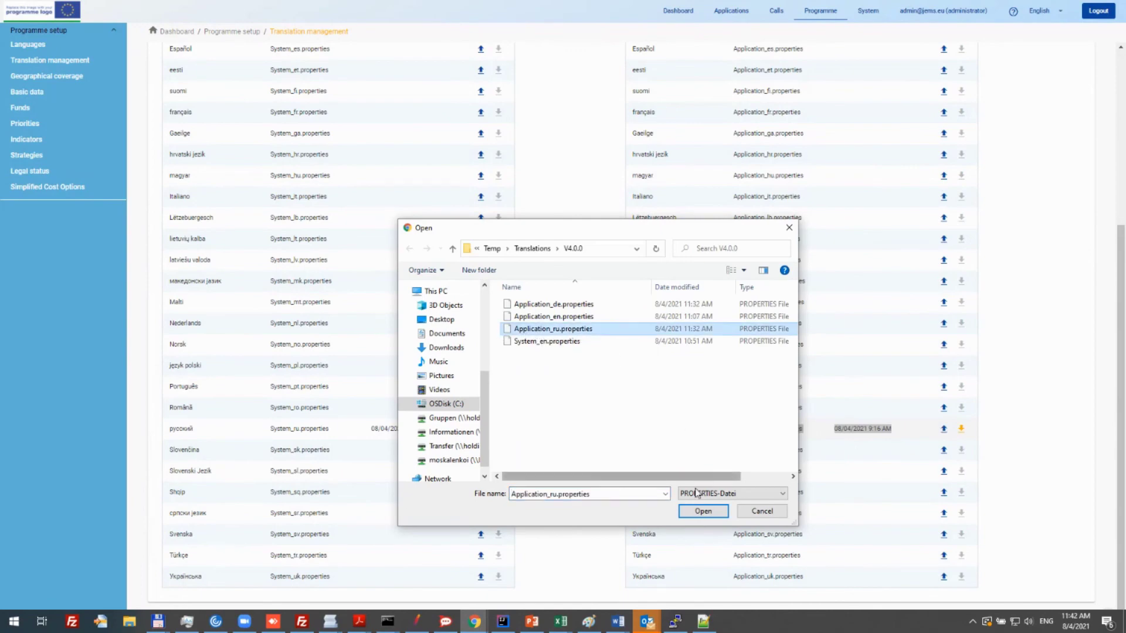
{"action": "left_click", "coordinate": [701, 512]}
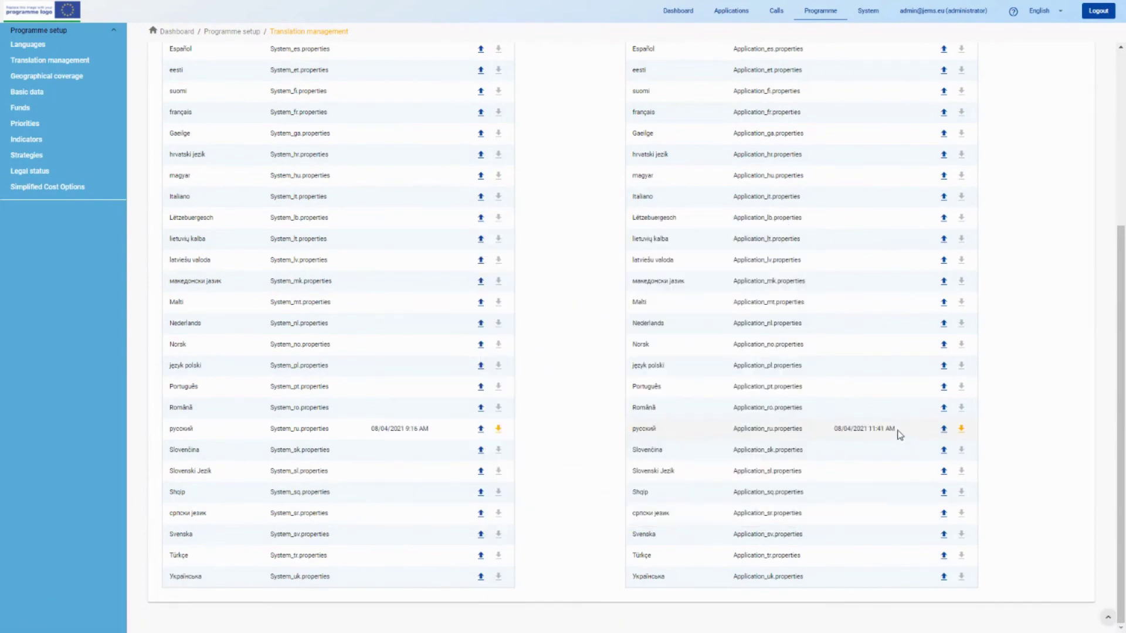
{"action": "left_click_drag", "start_coordinate": [900, 435], "coordinate": [818, 435]}
{"action": "scroll", "coordinate": [567, 370], "scroll_direction": "up", "scroll_amount": 5}
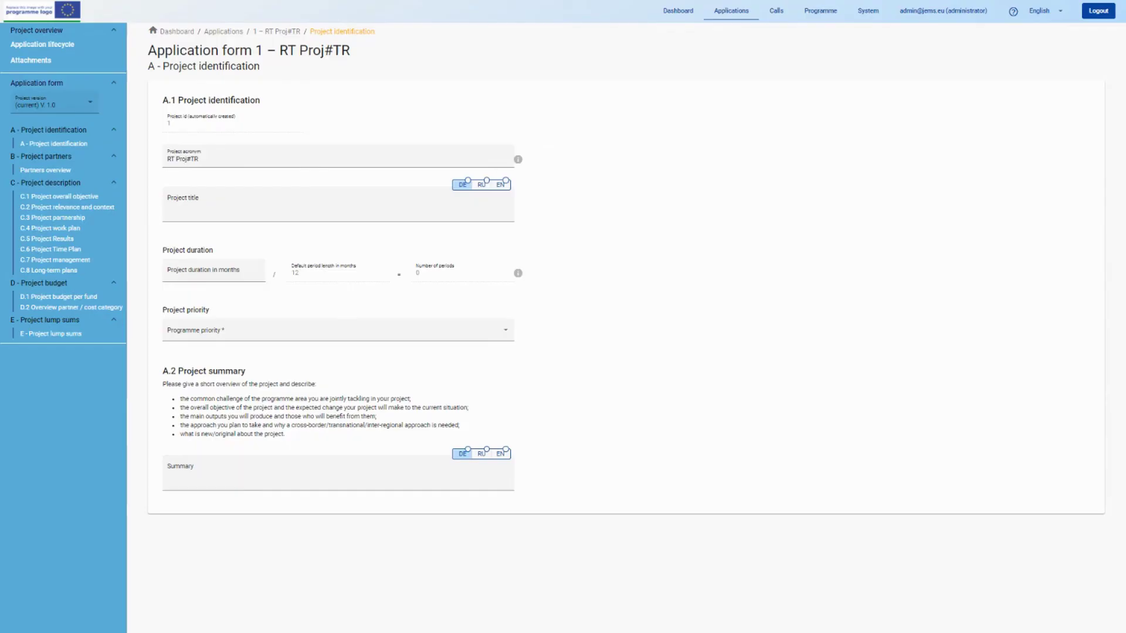
- On the application form's project identification page, switch the interface language to Deutsch and check the section A heading
{"action": "left_click_drag", "start_coordinate": [150, 66], "coordinate": [314, 71]}
{"action": "left_click_drag", "start_coordinate": [1025, 11], "coordinate": [1063, 14]}
{"action": "left_click", "coordinate": [1049, 18]}
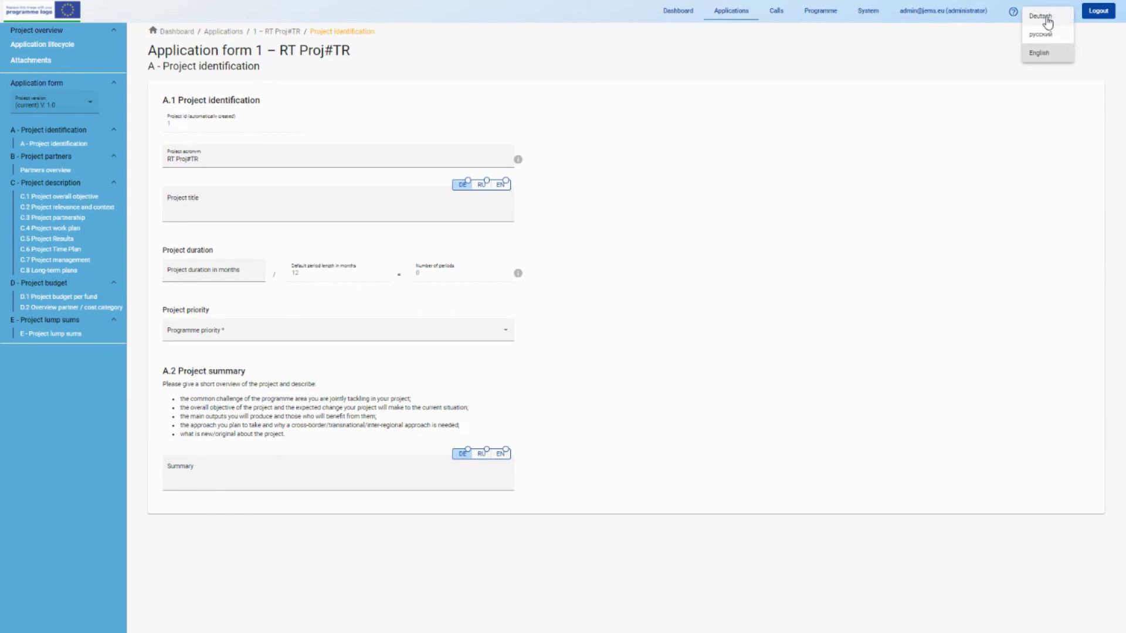
{"action": "left_click", "coordinate": [1049, 18]}
{"action": "left_click_drag", "start_coordinate": [144, 64], "coordinate": [270, 66]}
{"action": "left_click", "coordinate": [317, 67]}
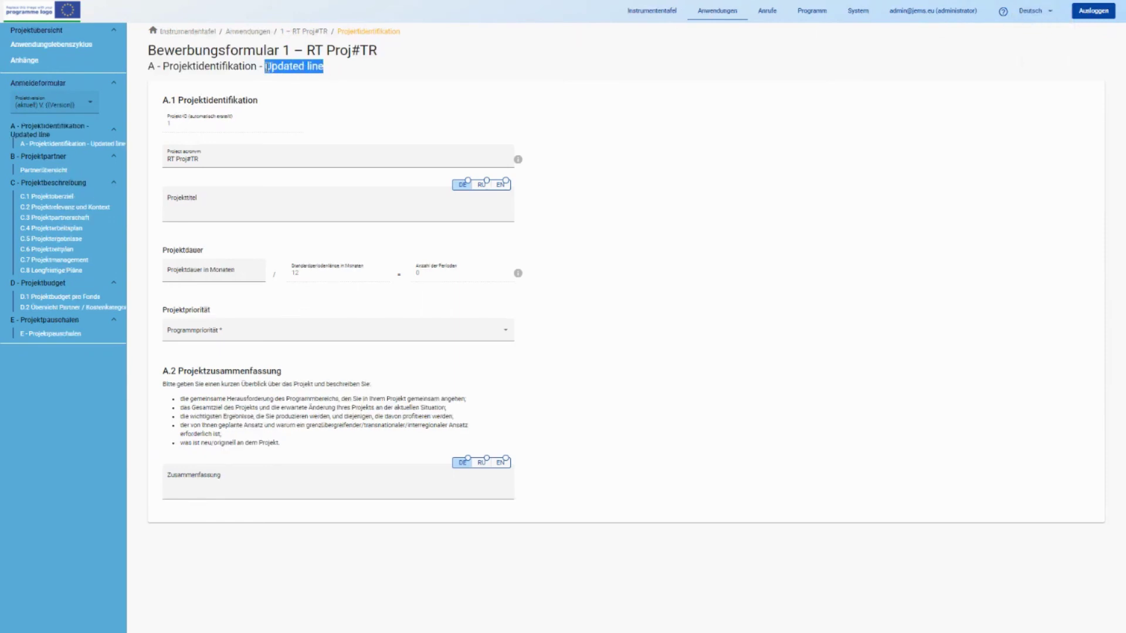
- Switch the interface language to Russian and check the section A heading on the project identification page
{"action": "left_click", "coordinate": [1035, 13]}
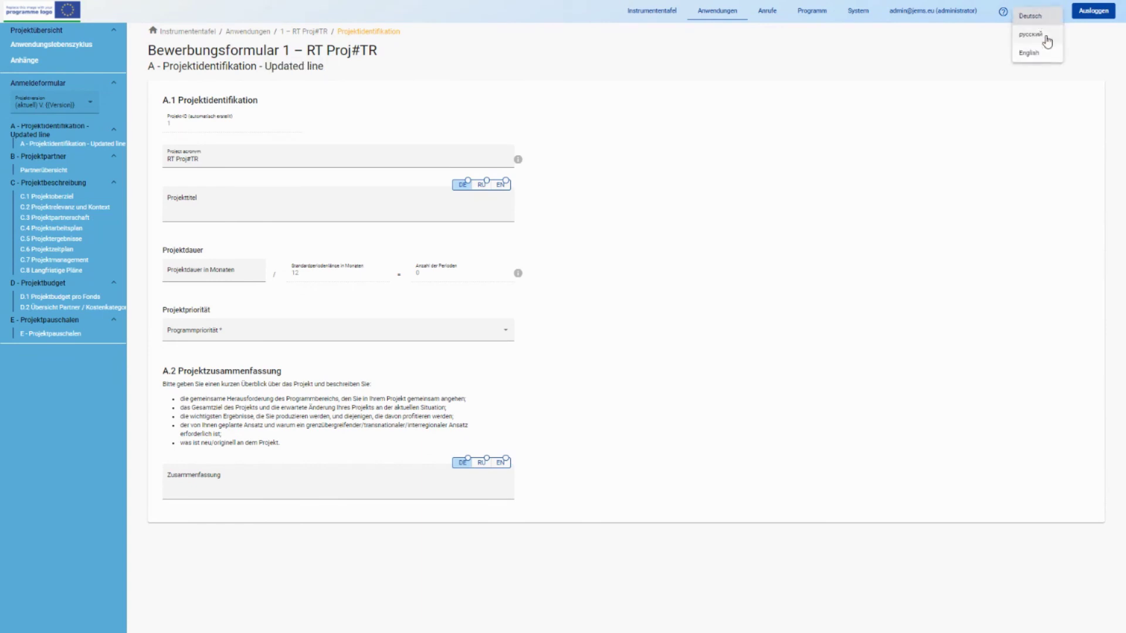
{"action": "left_click", "coordinate": [1046, 37]}
{"action": "left_click_drag", "start_coordinate": [148, 67], "coordinate": [282, 67]}
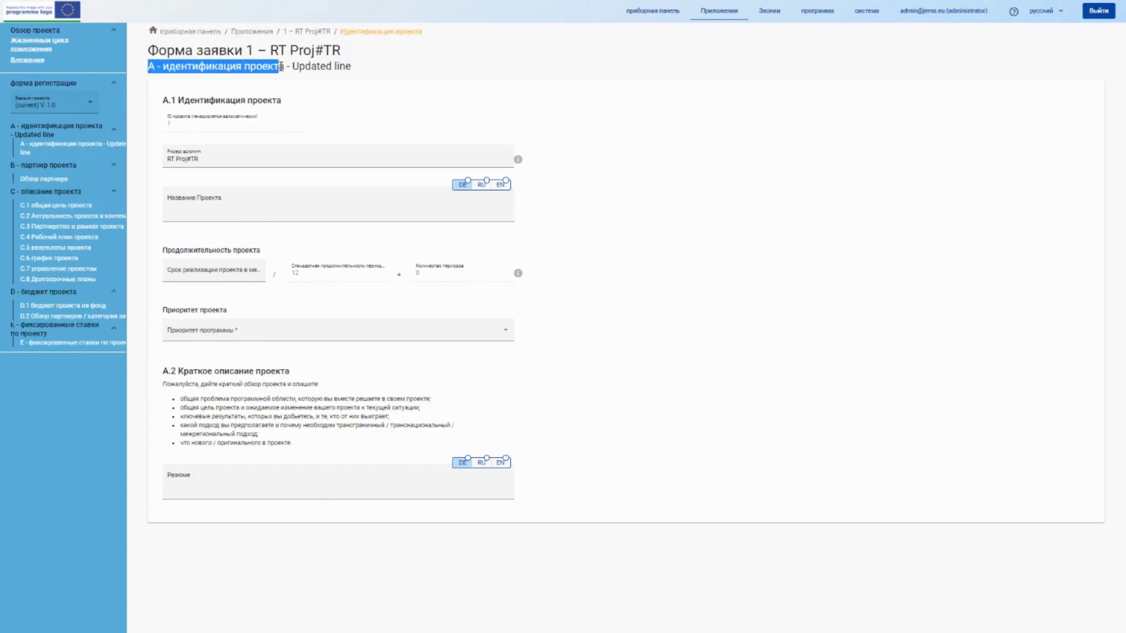
{"action": "left_click_drag", "start_coordinate": [352, 66], "coordinate": [296, 66]}
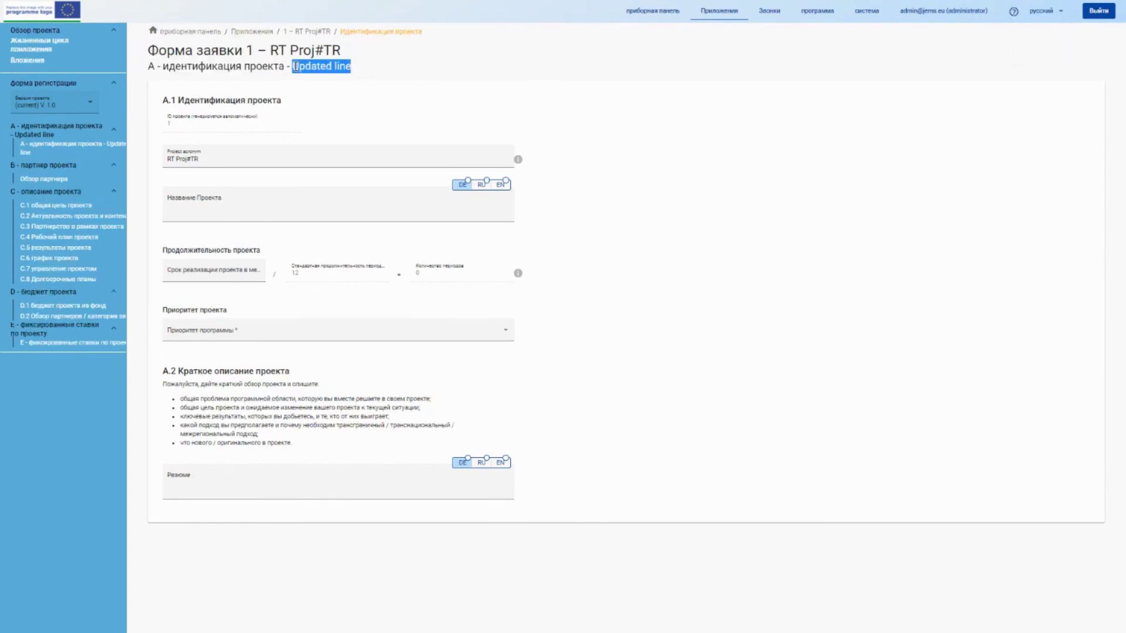